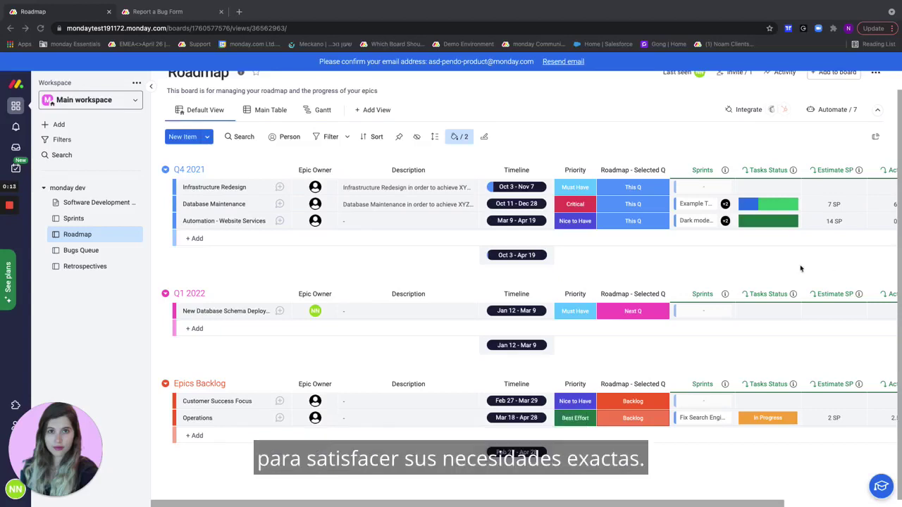
Step: Scroll the Roadmap board right to show Actual SP and SP Delta (15 for Q4 2021, -0.5 for Epics Backlog)
scroll(766, 270, "up", 1)
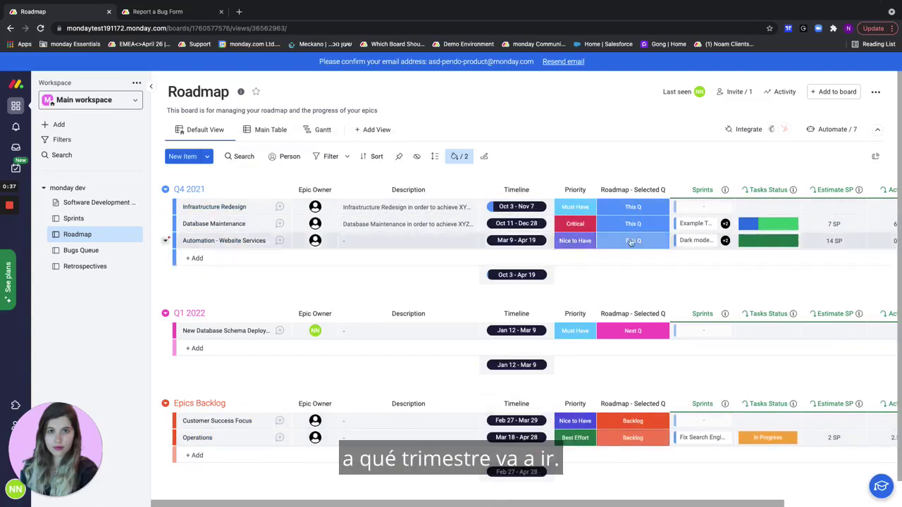
left_click_drag(611, 504, 725, 505)
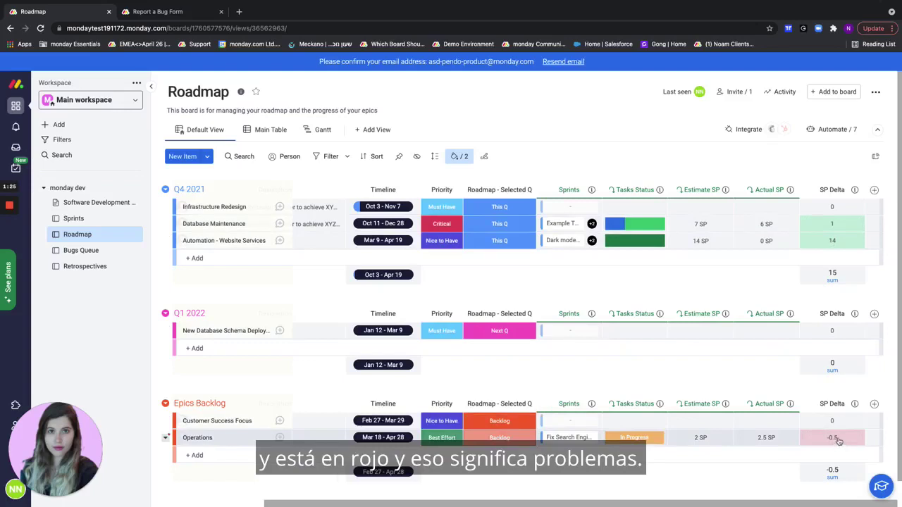
Step: Scroll the Roadmap board back left until the Epic Owner and Description columns reappear
scroll(839, 480, "left", 1)
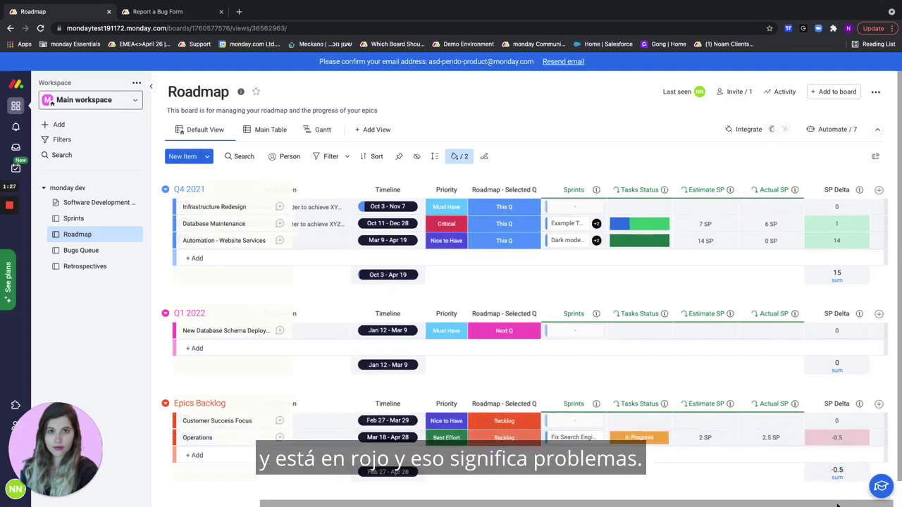
scroll(839, 479, "left", 5)
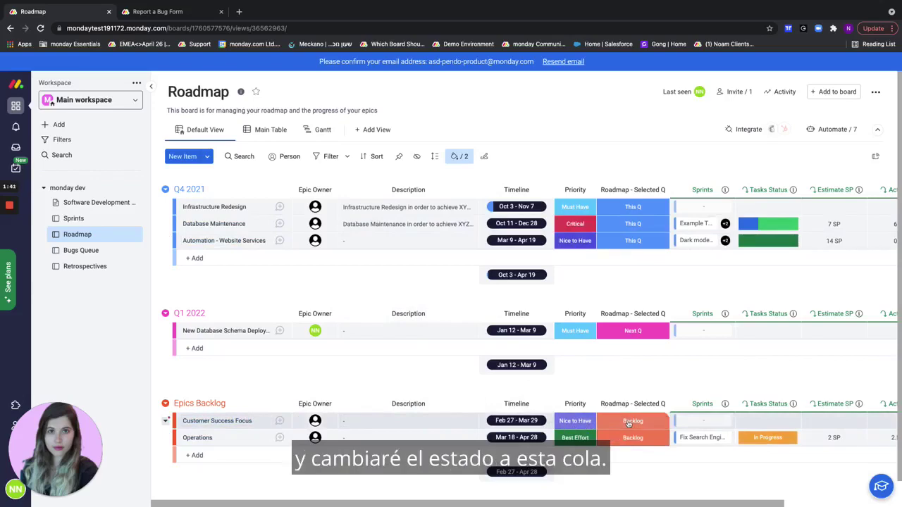
Step: Change Customer Success Focus's Selected Q from Backlog to This Q, moving it into Q4 2021
left_click(632, 420)
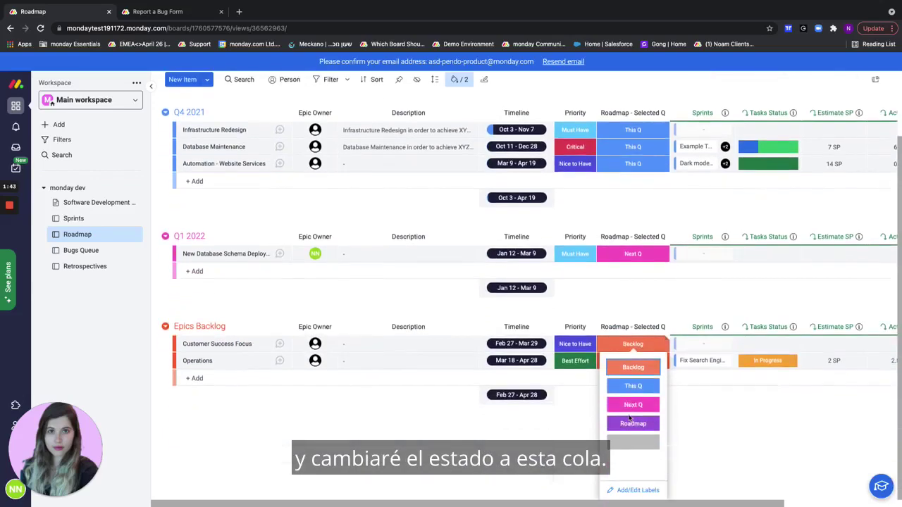
left_click(633, 385)
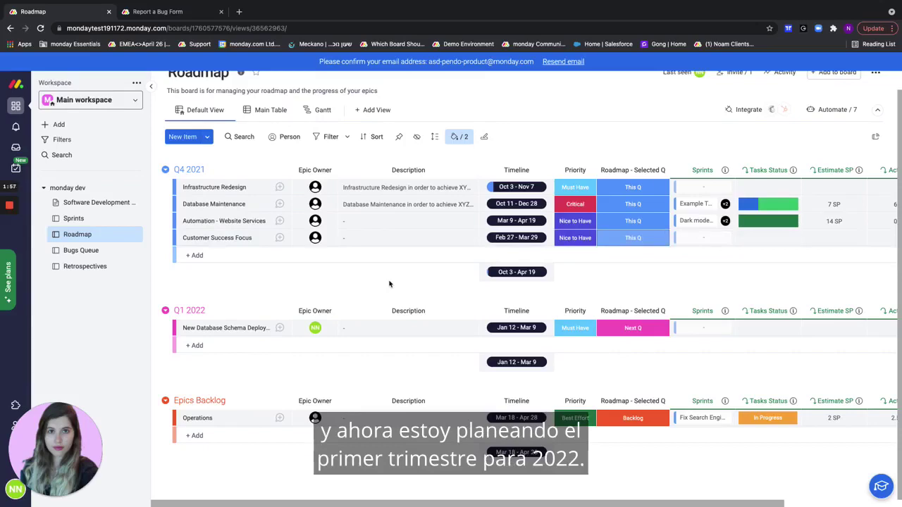
Step: Add a new group named Q1 to the Roadmap board
left_click(207, 136)
left_click(248, 159)
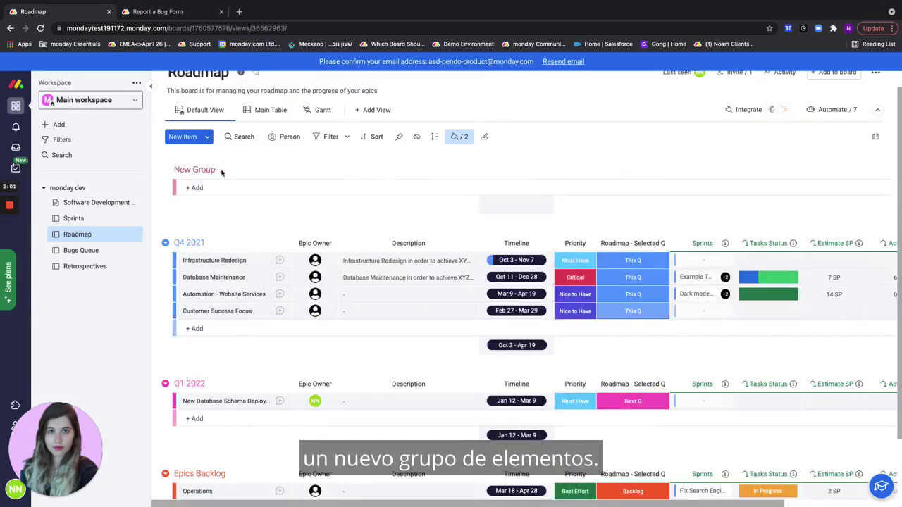
type("Q1")
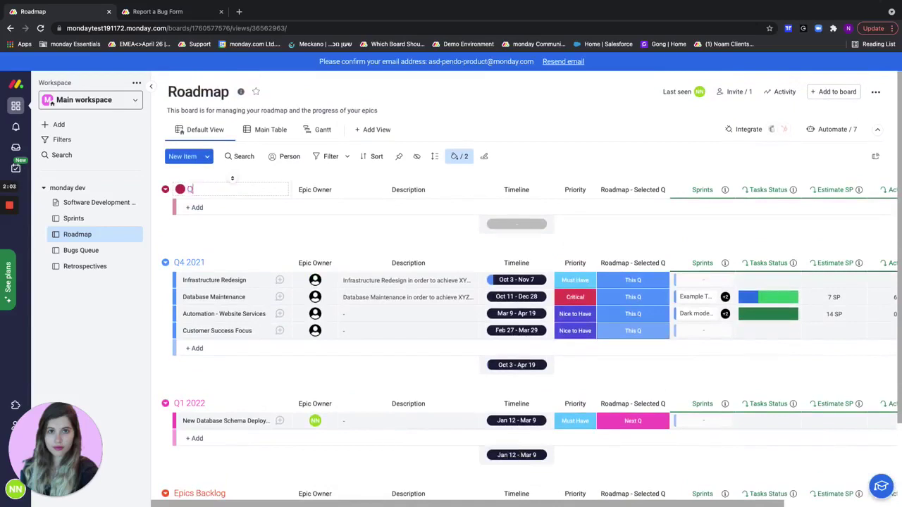
left_click(271, 453)
Step: Set the Operations epic's Selected Q to This Q so it moves into the Q1 group
scroll(284, 432, "down", 1)
scroll(283, 432, "down", 3)
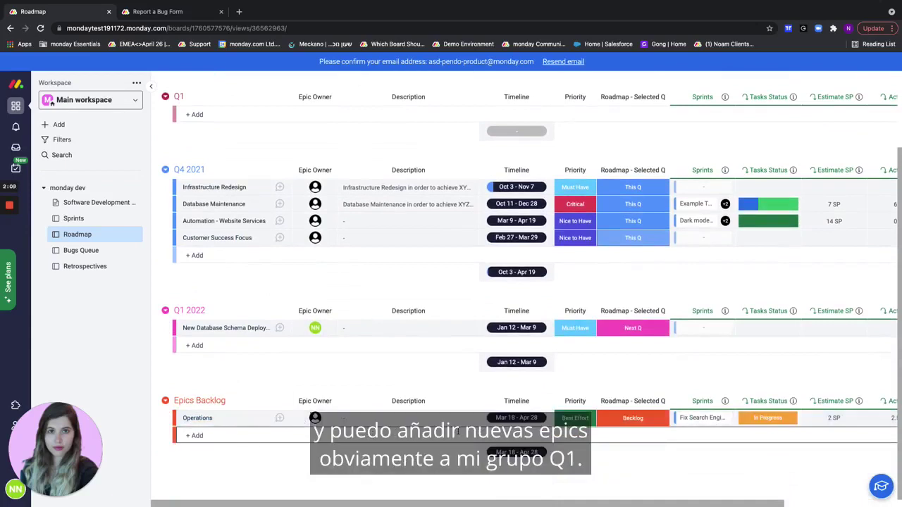
scroll(231, 310, "up", 1)
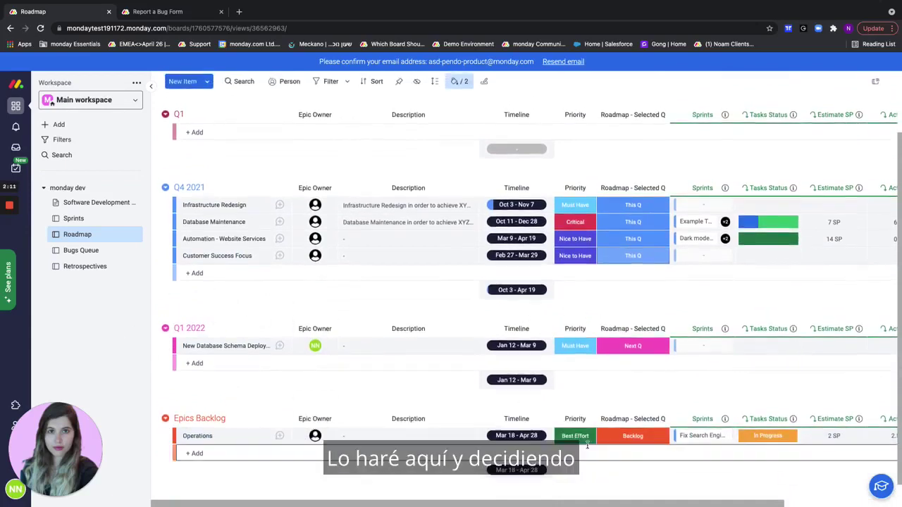
left_click(633, 436)
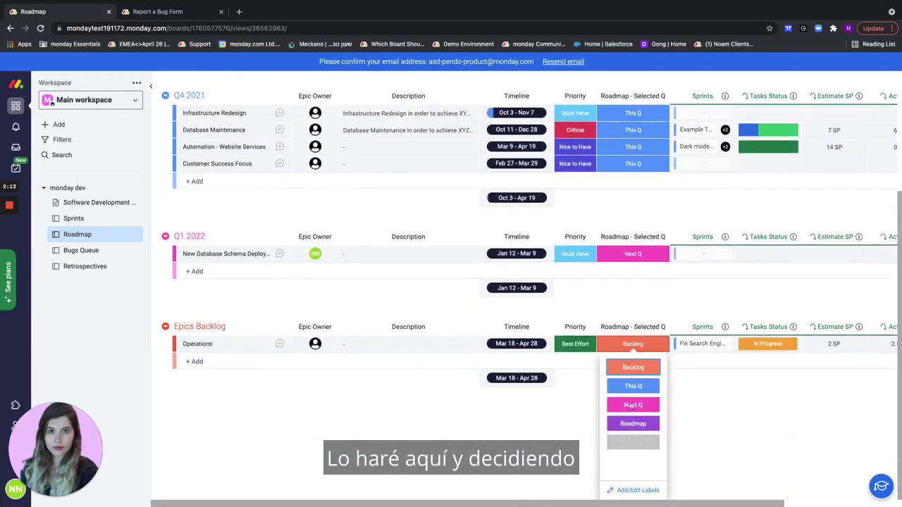
left_click(632, 388)
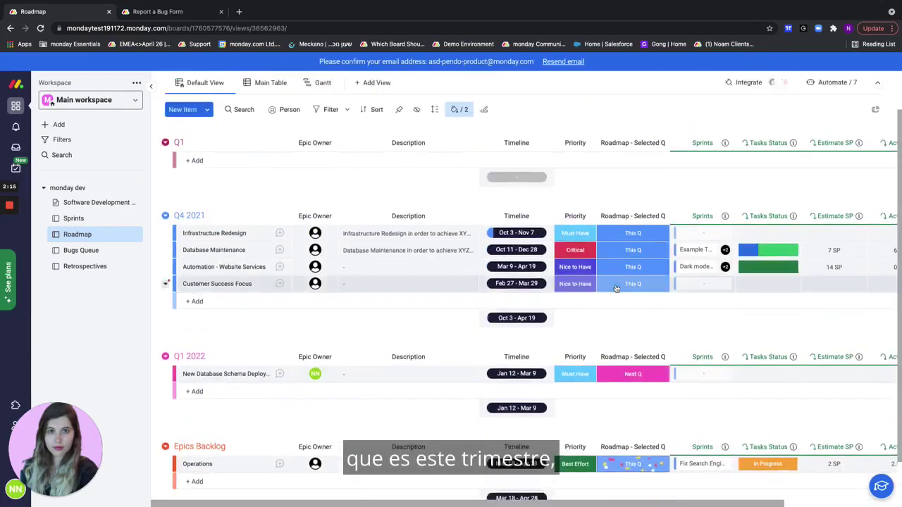
scroll(486, 178, "up", 1)
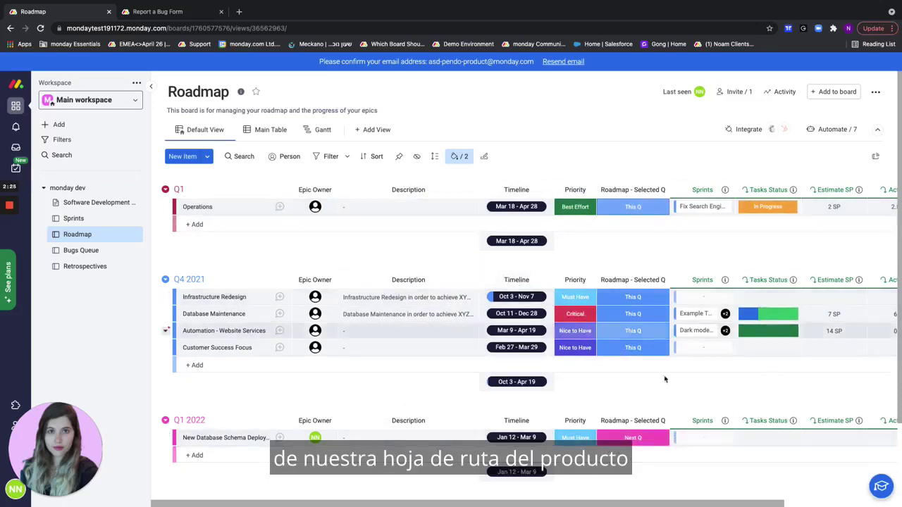
Step: Enter a short placeholder Epic Description for Operations, then close its details panel
left_click(280, 208)
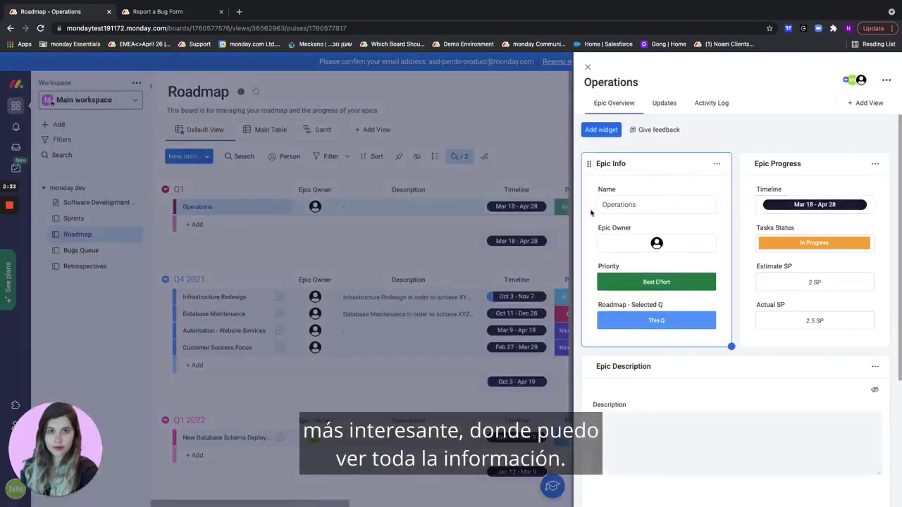
scroll(800, 326, "down", 1)
scroll(801, 325, "down", 3)
left_click(706, 325)
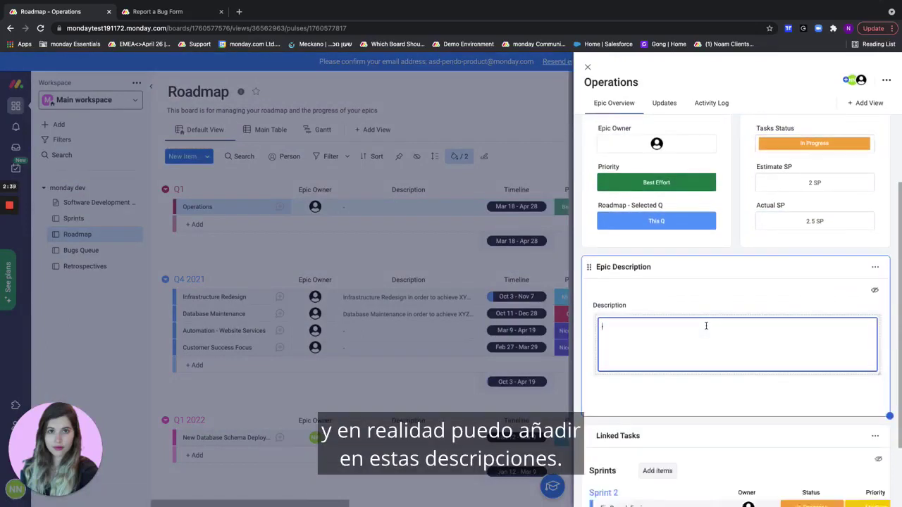
type("descrio")
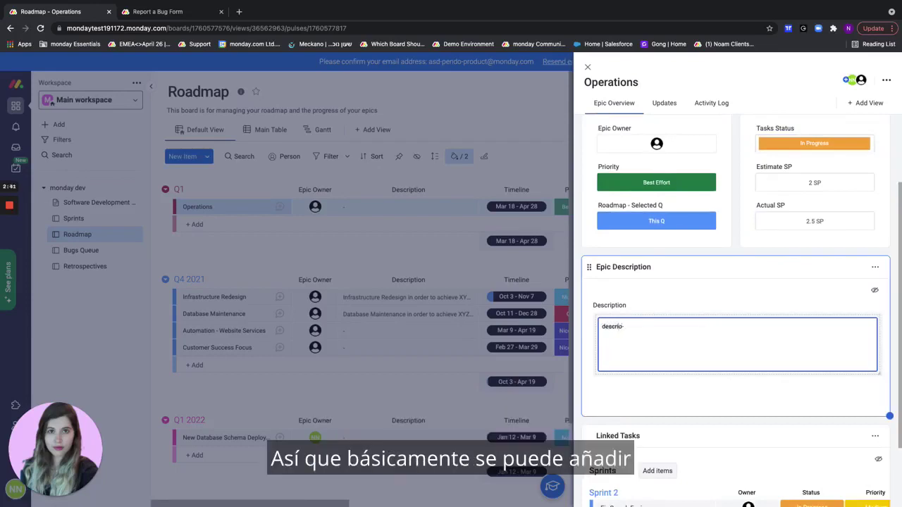
scroll(785, 334, "down", 3)
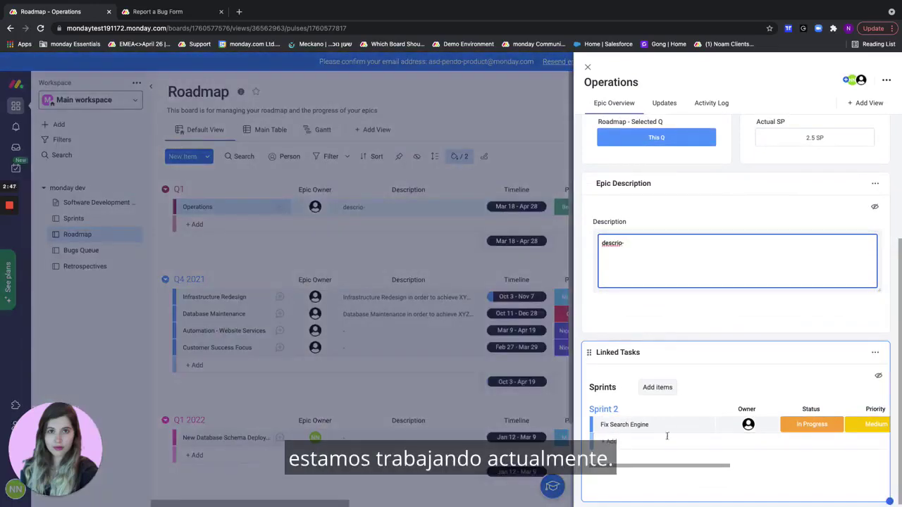
left_click(341, 308)
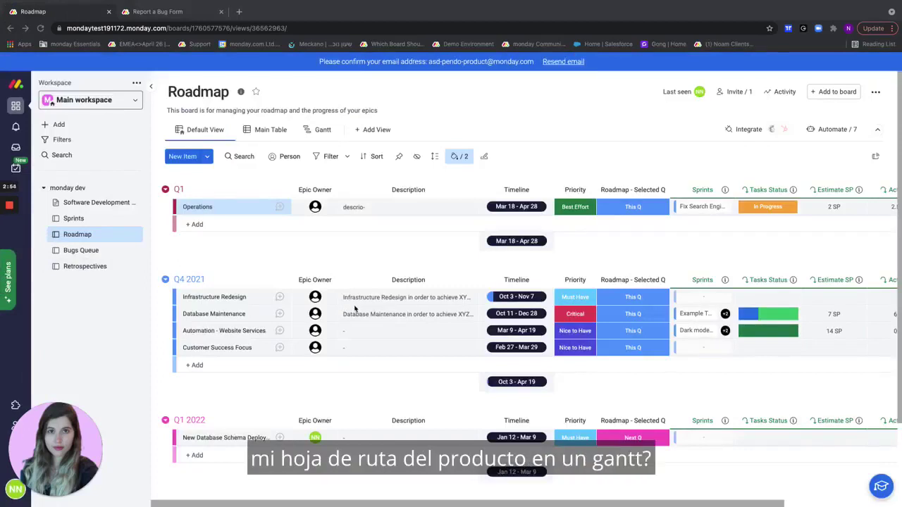
Step: In the Gantt view set Group by to Epic Owner, then switch back to the Default View table
left_click(317, 131)
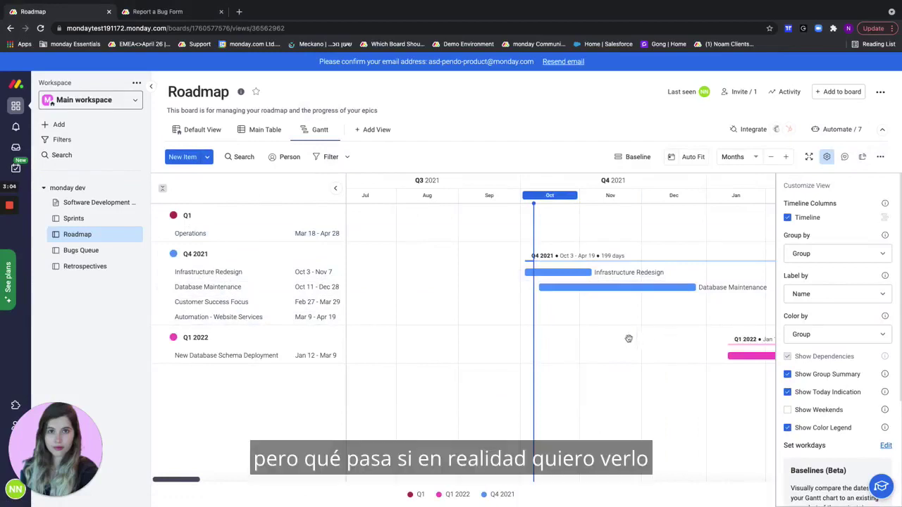
left_click_drag(616, 339, 494, 342)
left_click(828, 158)
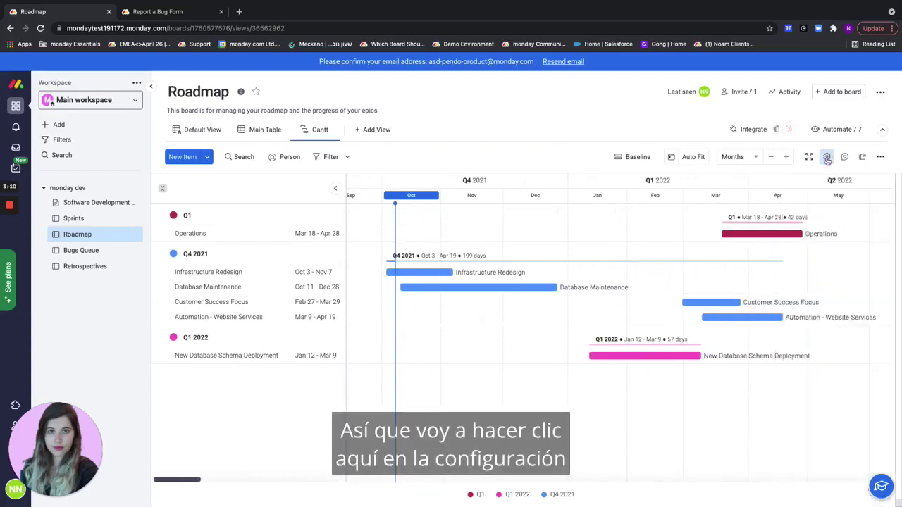
left_click(829, 158)
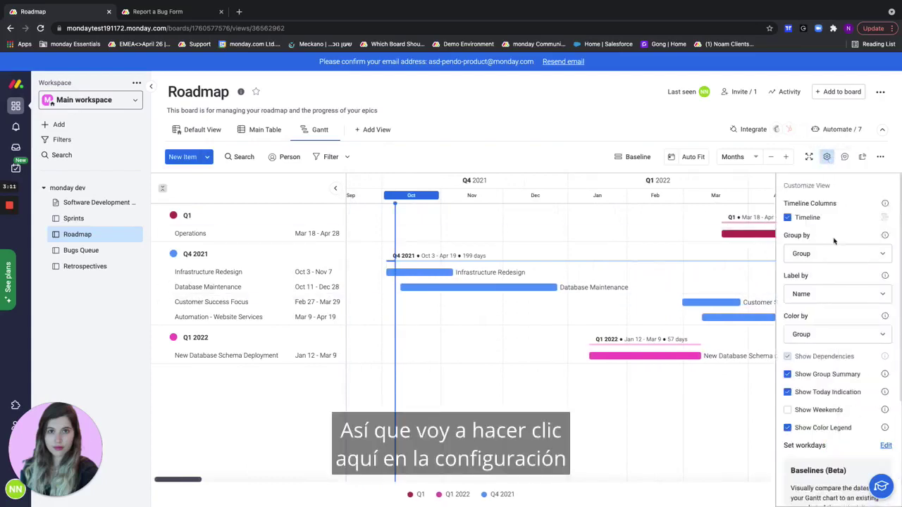
left_click(814, 255)
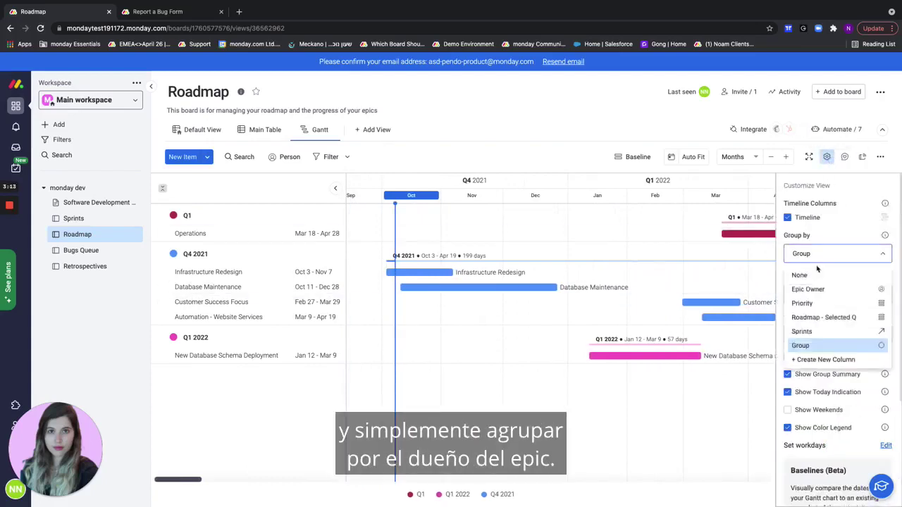
left_click(848, 290)
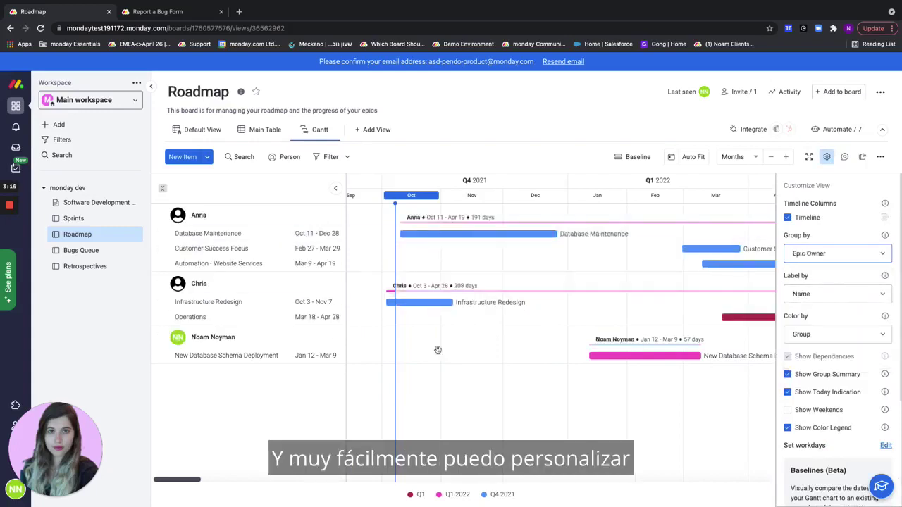
left_click(826, 156)
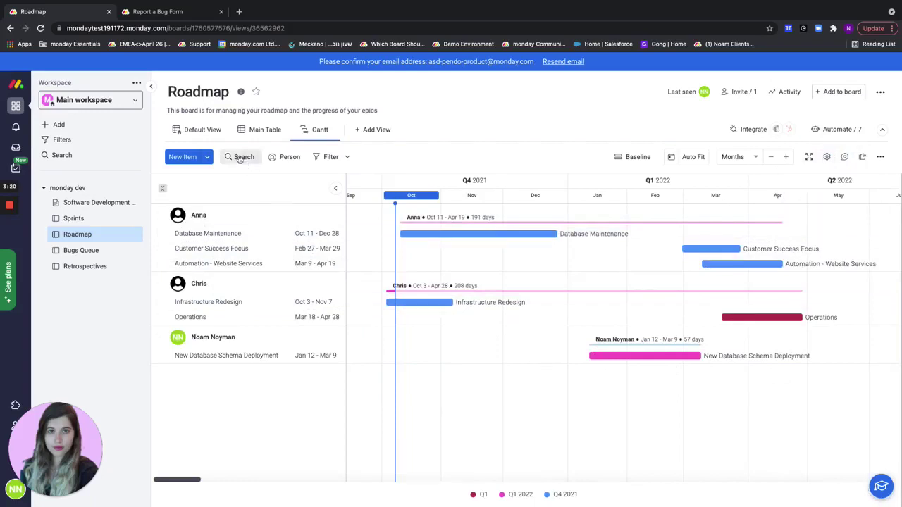
left_click(195, 130)
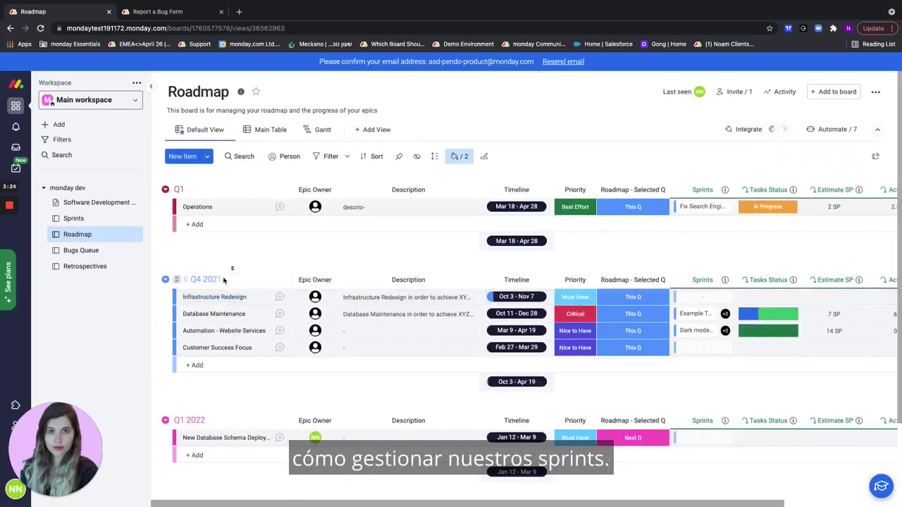
Step: On the Sprints board, move Salesforce permissions bug into Sprint 2 and Dark mode design, Information & Data Discovery into Backlog
left_click(89, 222)
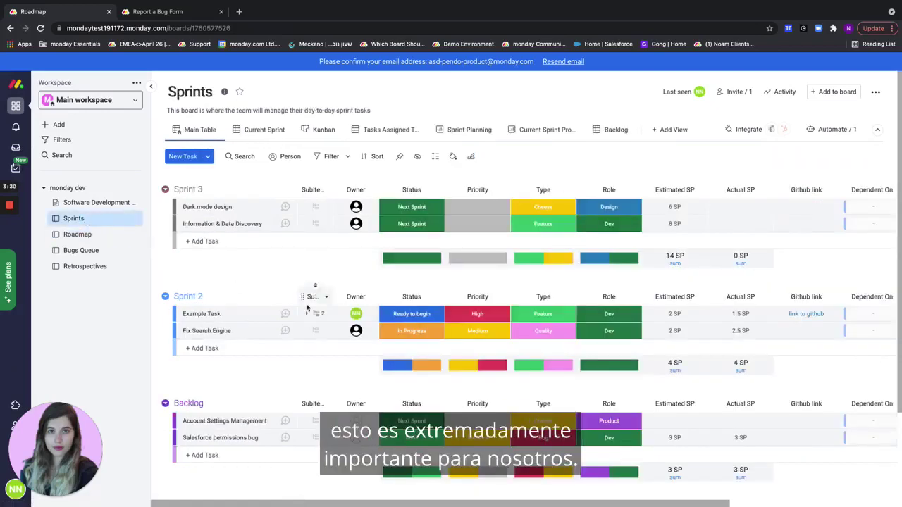
scroll(236, 268, "down", 1)
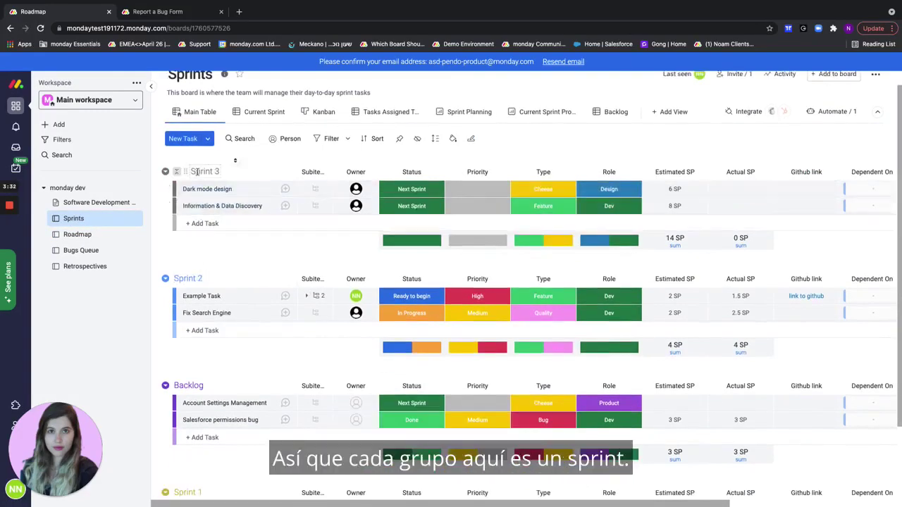
scroll(205, 272, "down", 3)
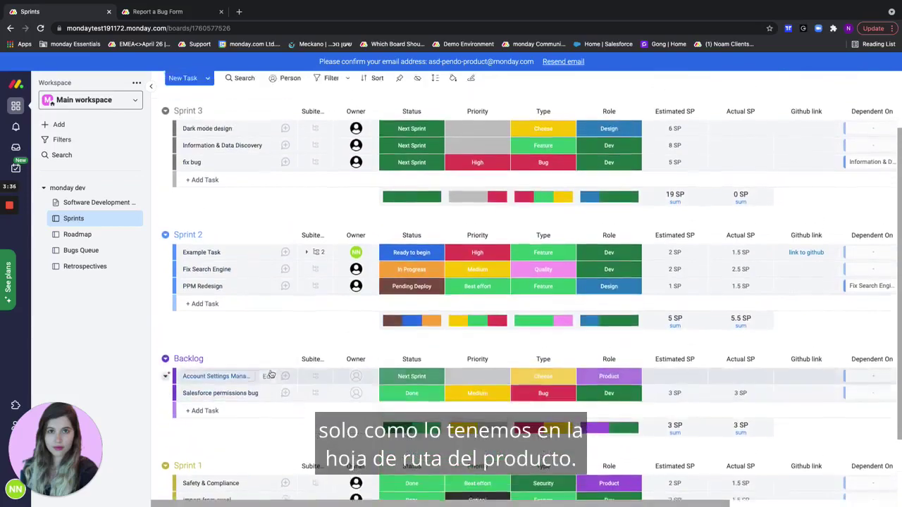
scroll(257, 368, "up", 2)
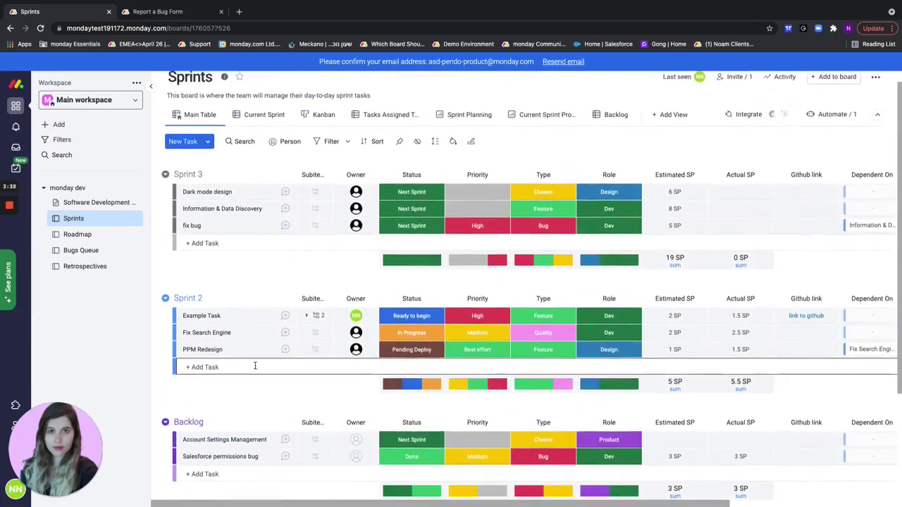
scroll(255, 366, "up", 1)
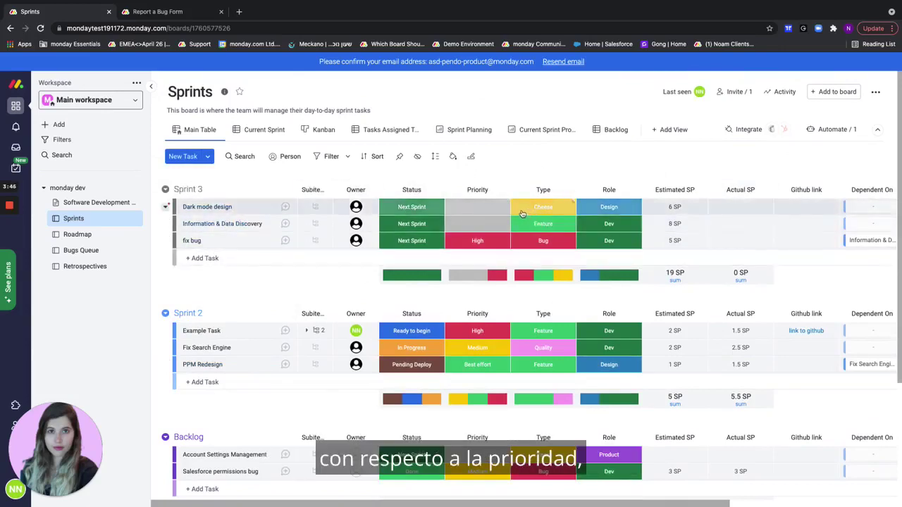
left_click_drag(680, 504, 780, 506)
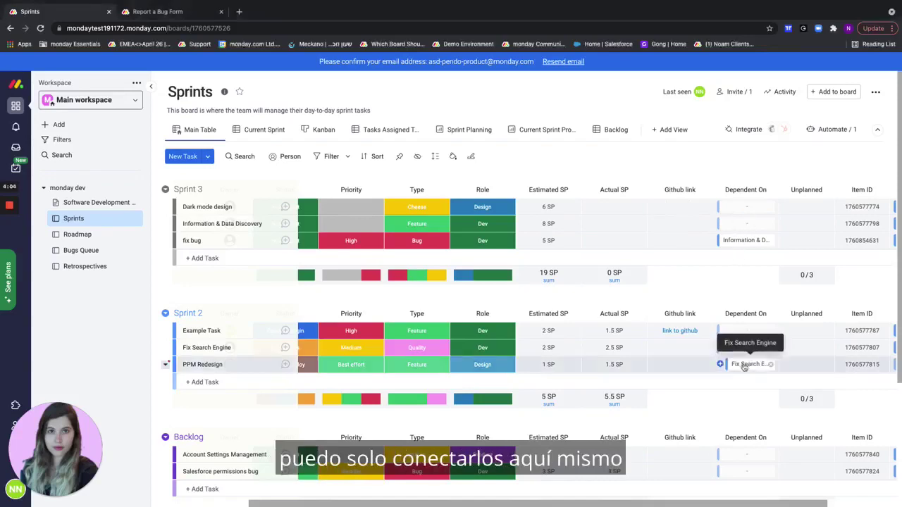
scroll(840, 409, "right", 3)
scroll(840, 408, "down", 3)
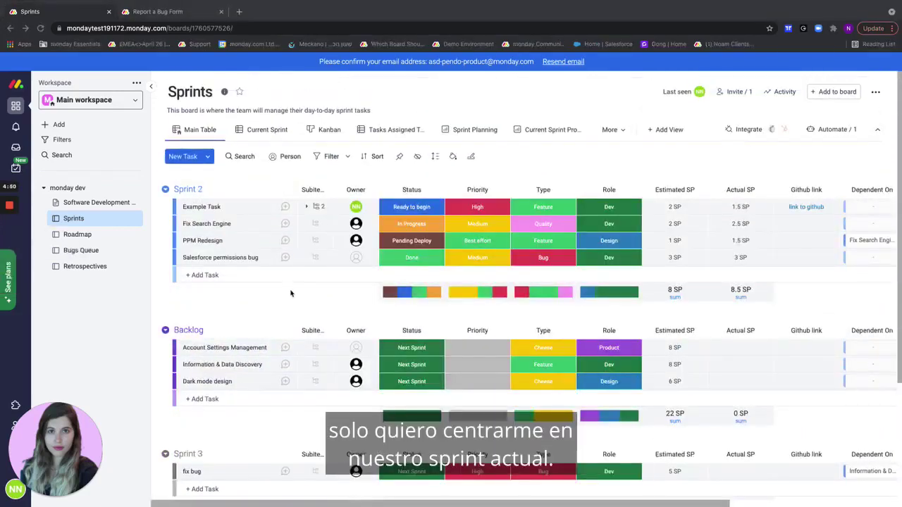
Step: Show the Current Sprint Progress dashboard: 25% Done, 8 planned SP, 3 done
left_click(265, 132)
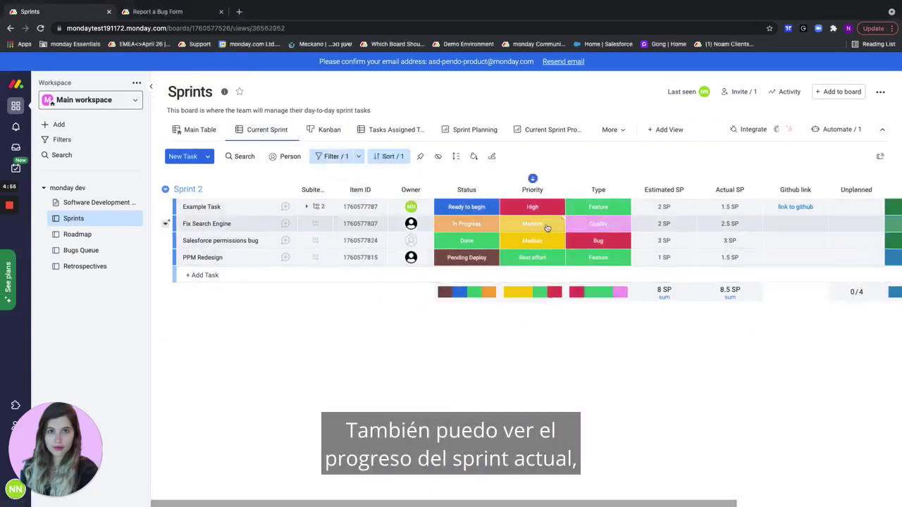
left_click(540, 134)
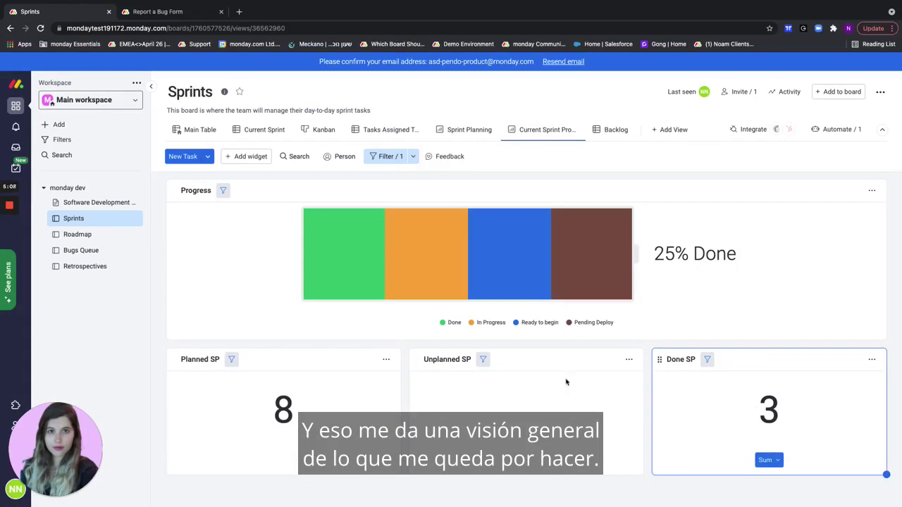
Step: Review the Sprints board's Kanban, Main Table, Backlog and Tasks Assigned to Me views
left_click(317, 132)
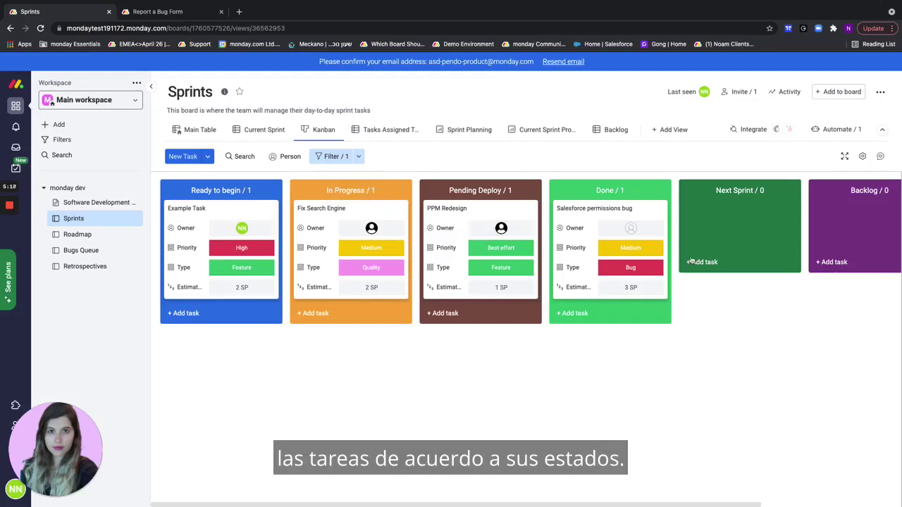
left_click(187, 133)
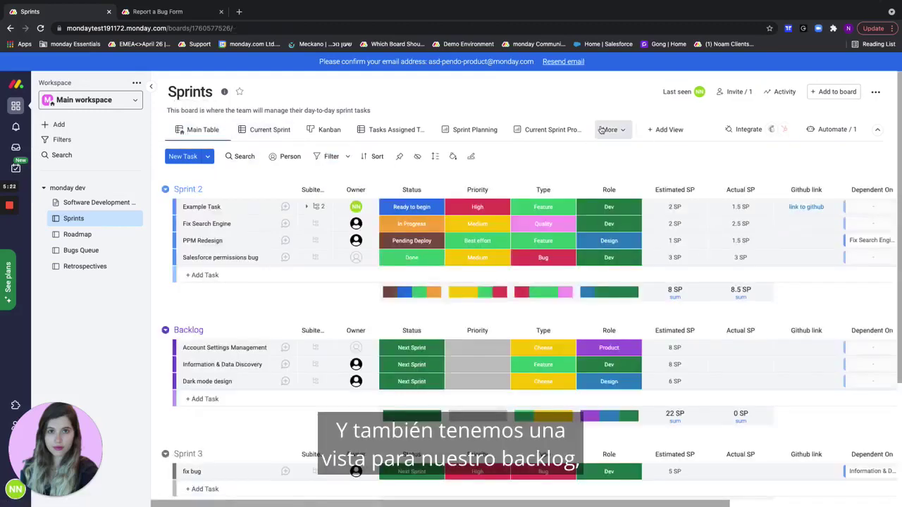
left_click(609, 129)
left_click(625, 174)
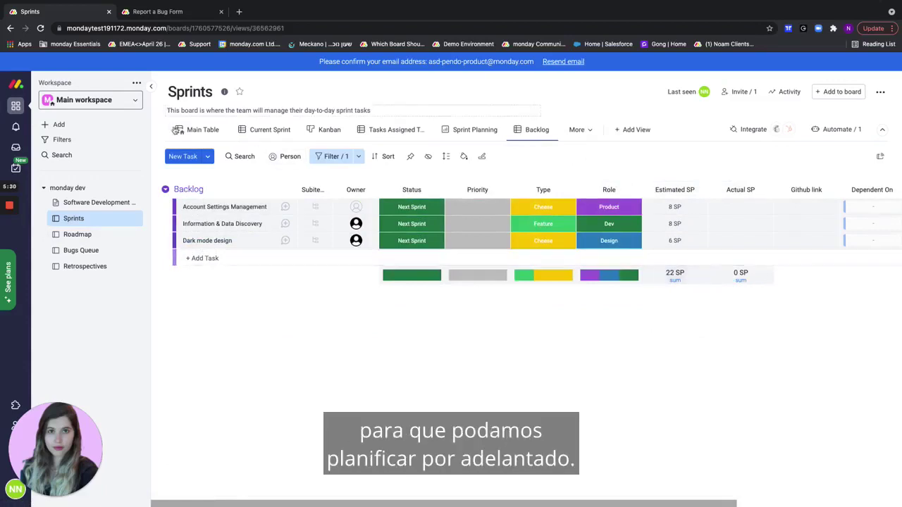
left_click(203, 130)
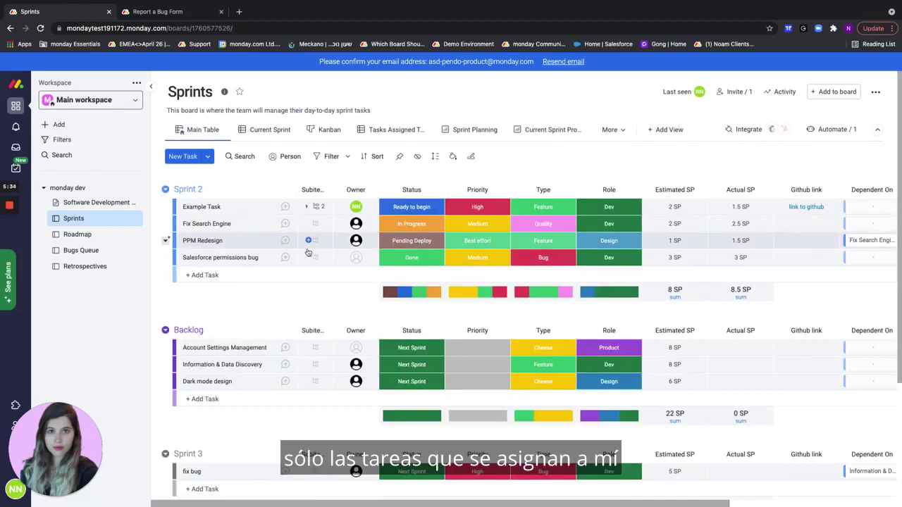
left_click(380, 133)
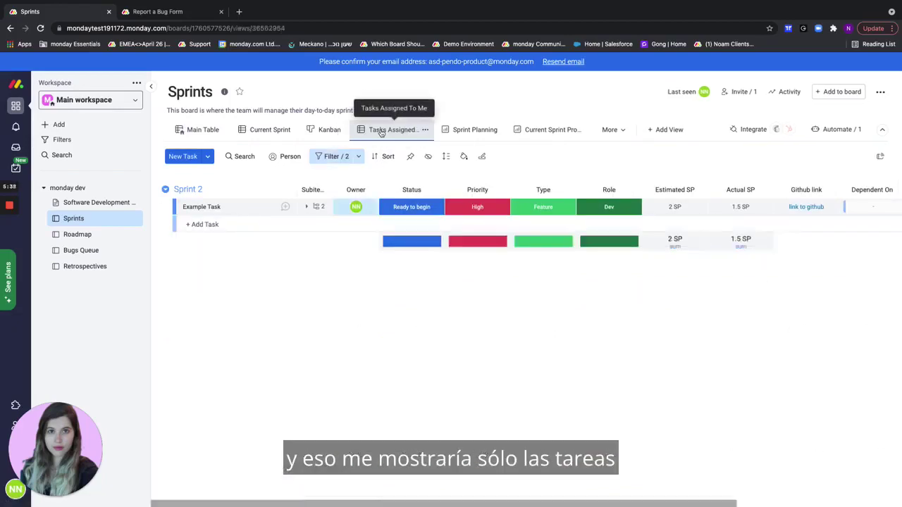
mouse_move(356, 211)
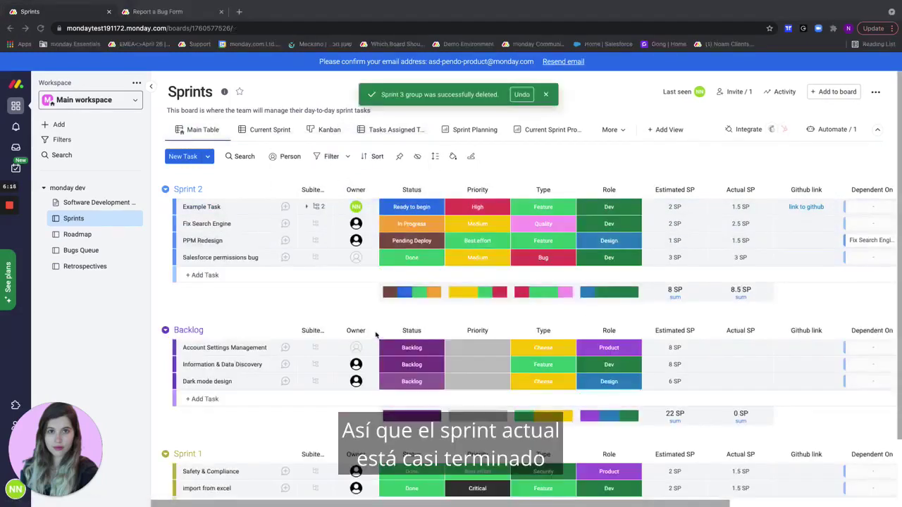
Step: Dismiss the deletion notice and add an empty Sprint 3 task group above Sprint 2
left_click(546, 95)
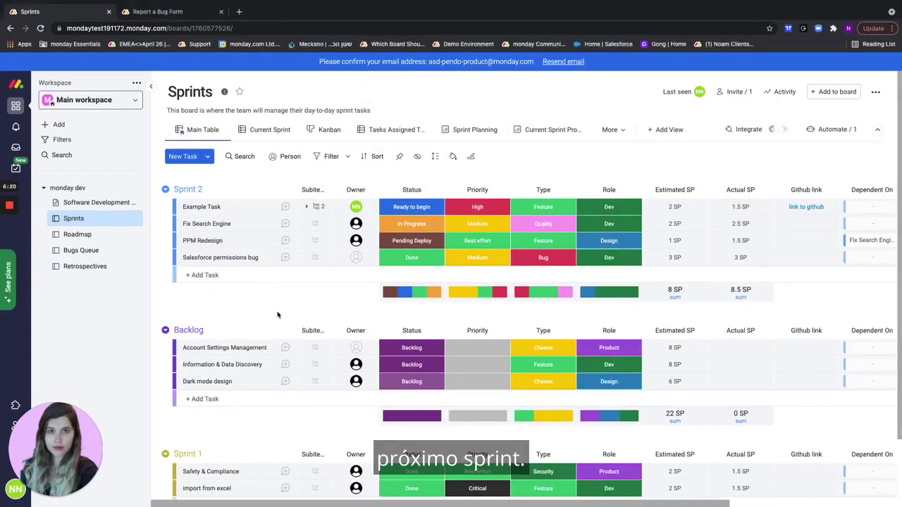
left_click(208, 156)
left_click(247, 179)
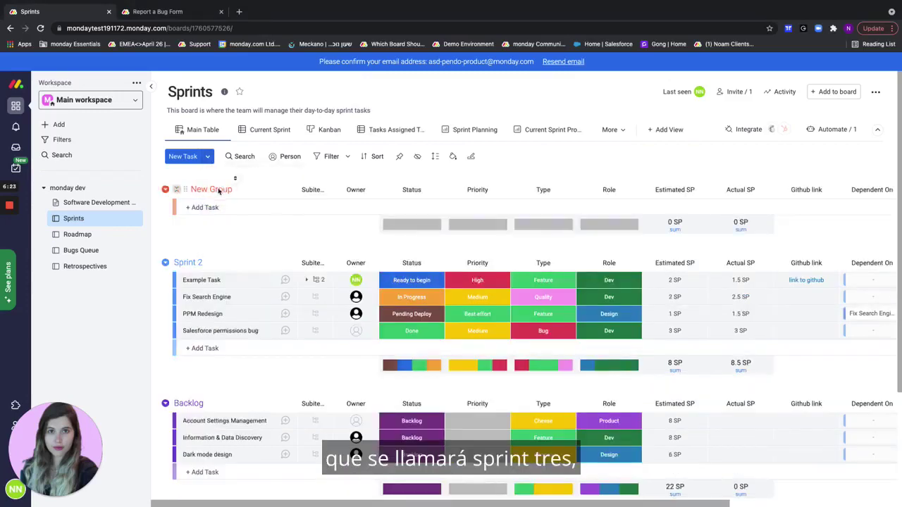
left_click(215, 191)
Step: Name the new group Sprint 3 and set Account Settings Management to Next Sprint
type("Sprint 3")
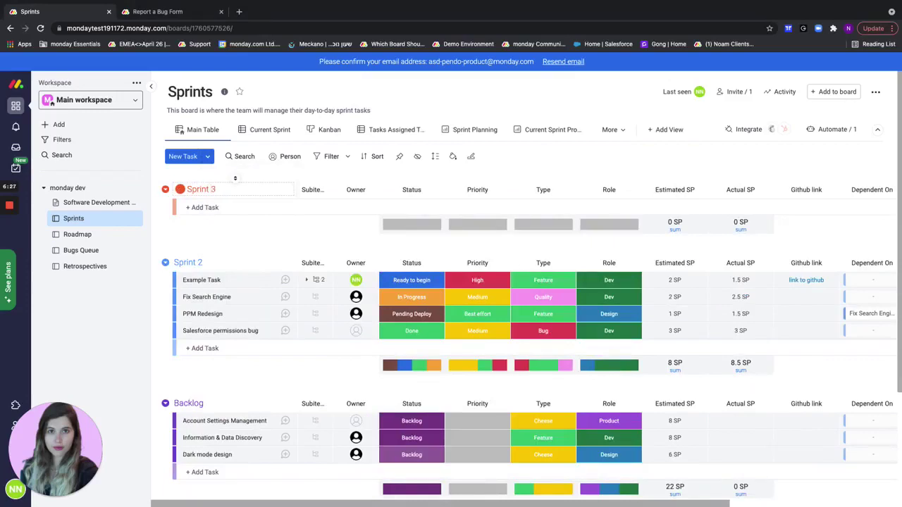
key("Return")
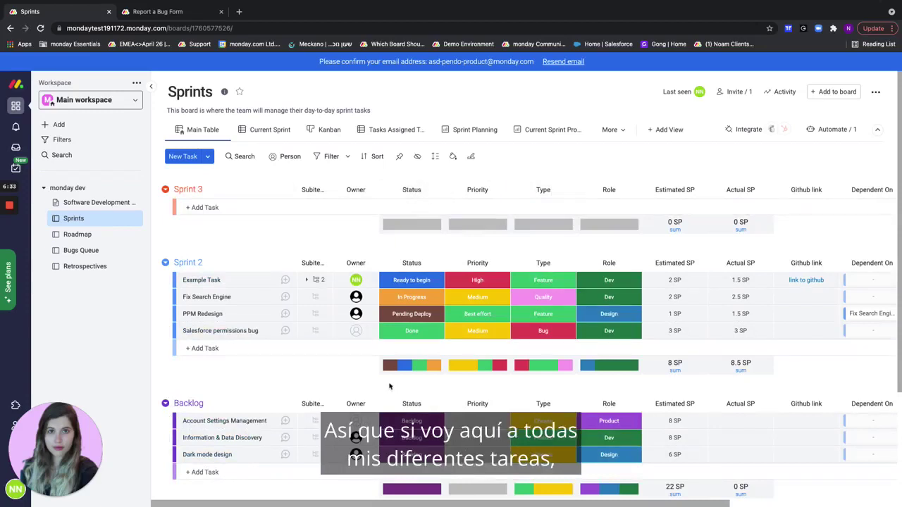
scroll(409, 416, "down", 1)
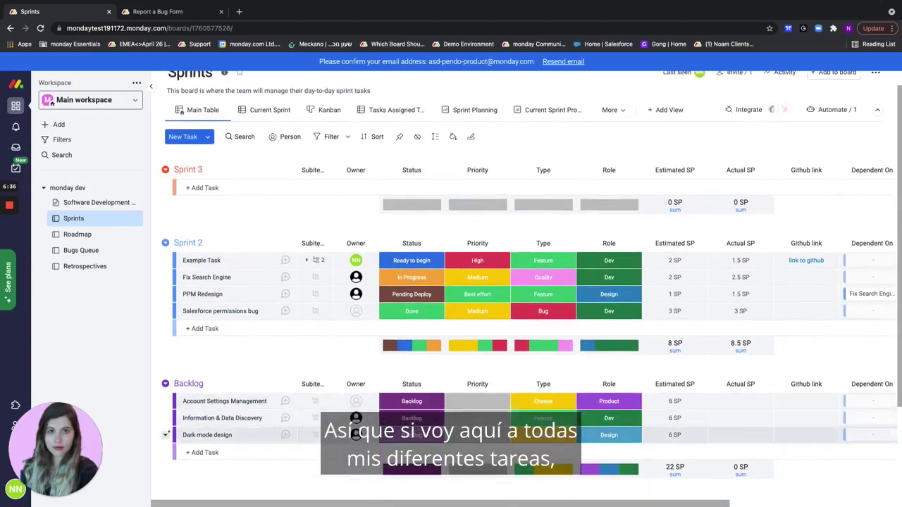
left_click(409, 403)
scroll(408, 404, "down", 4)
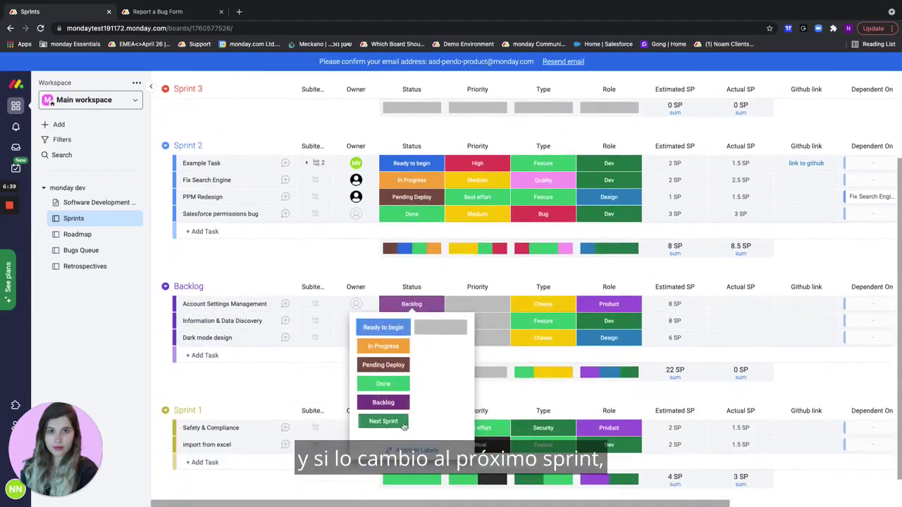
left_click(404, 421)
Step: Set Information & Data Discovery and Dark mode design to Next Sprint too
scroll(403, 212, "up", 2)
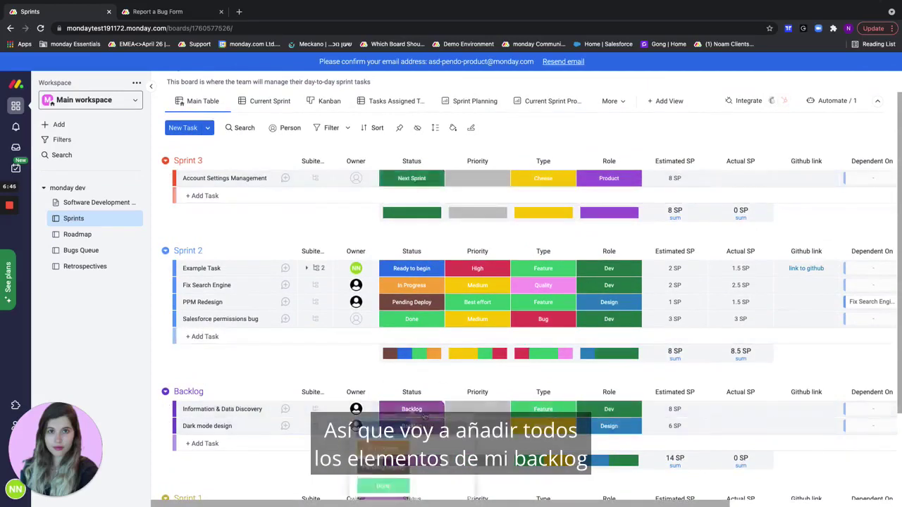
scroll(403, 211, "down", 3)
left_click(403, 304)
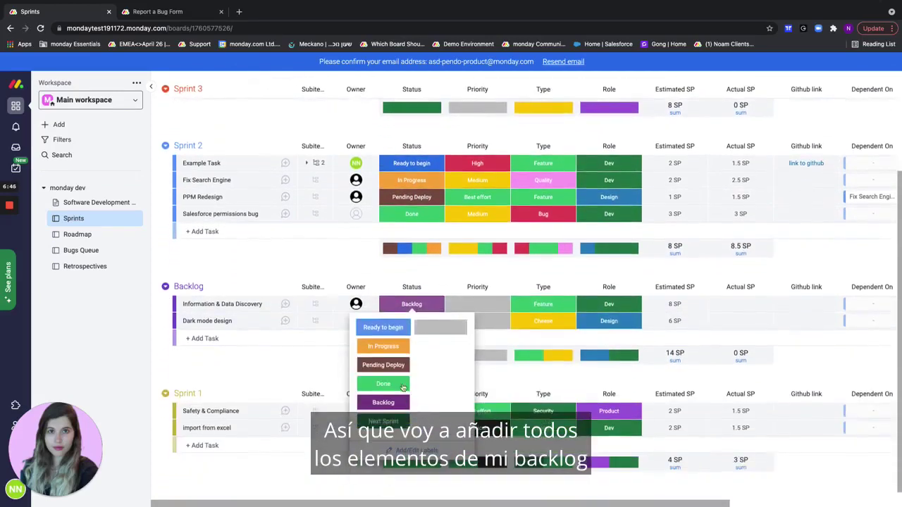
left_click(389, 422)
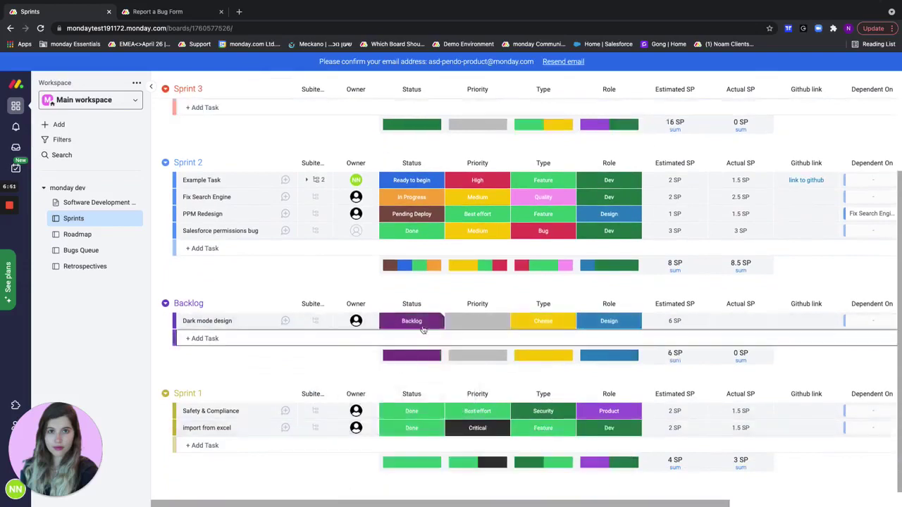
left_click(423, 325)
left_click(394, 436)
scroll(340, 340, "up", 2)
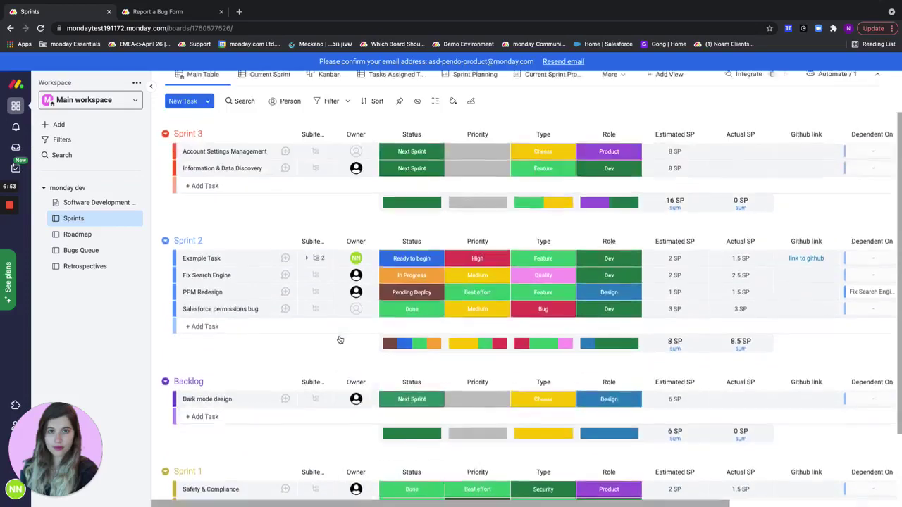
Step: Fill the empty Priority cells: Account Settings Management High, Information & Data Discovery Best effort, Dark mode design Low
scroll(340, 340, "up", 2)
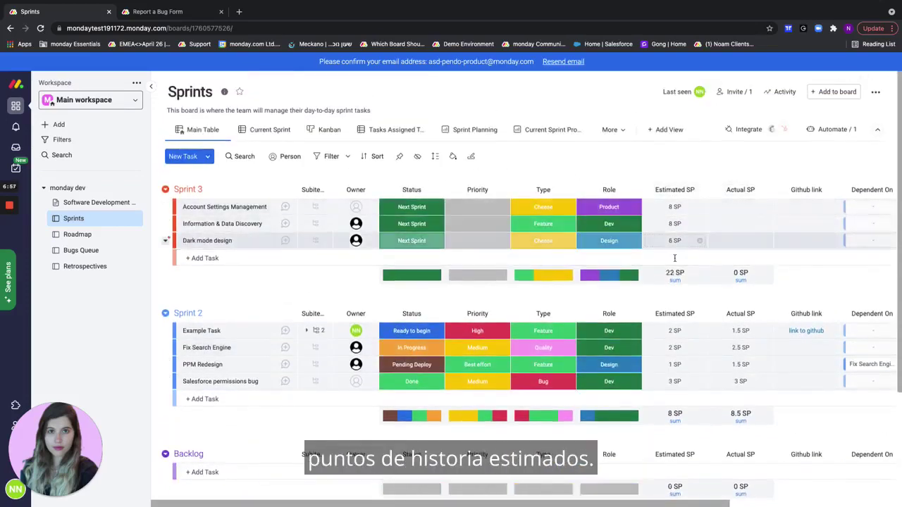
left_click(479, 207)
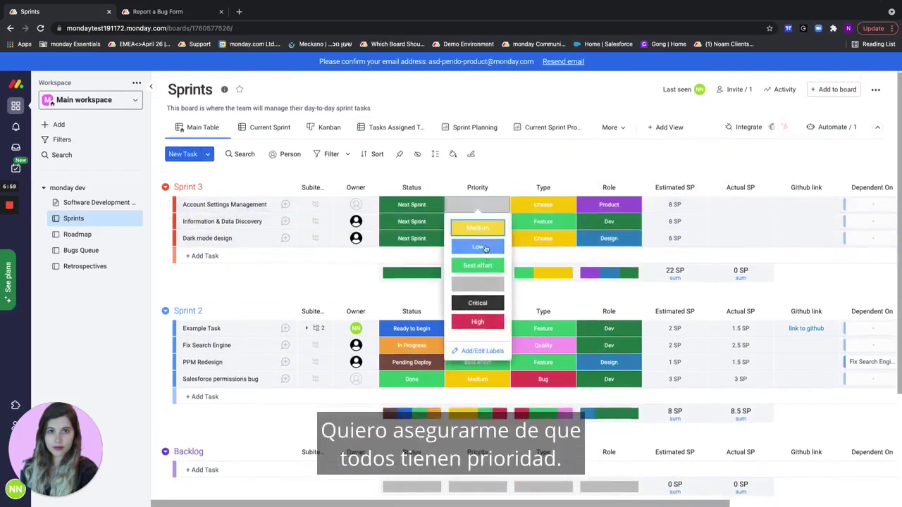
left_click(477, 322)
left_click(477, 221)
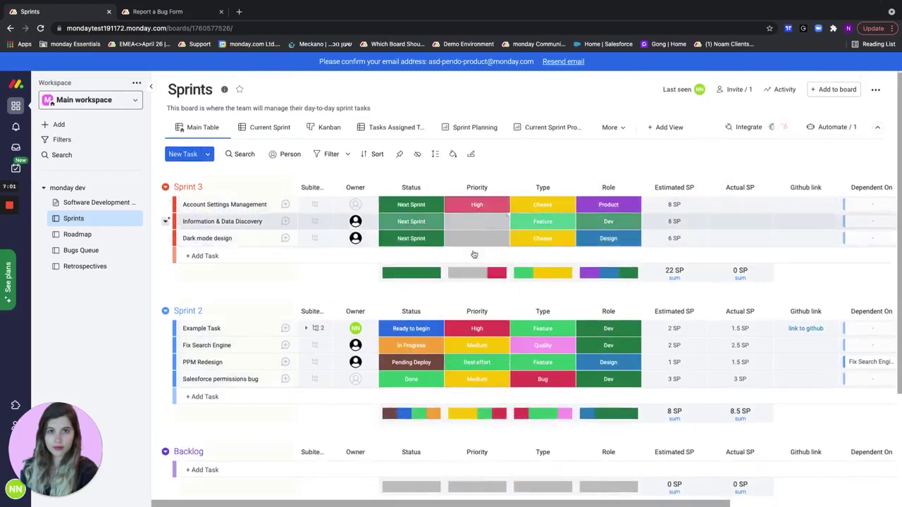
left_click(480, 285)
left_click(467, 239)
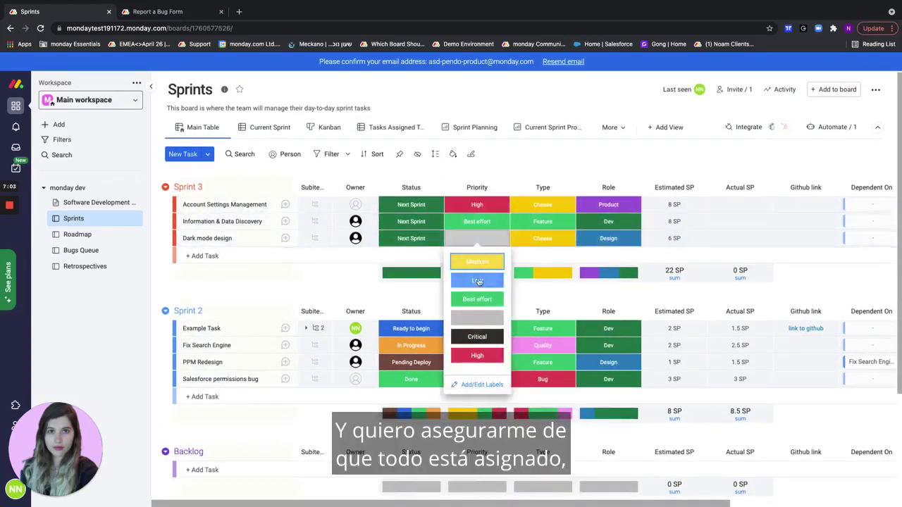
left_click(477, 281)
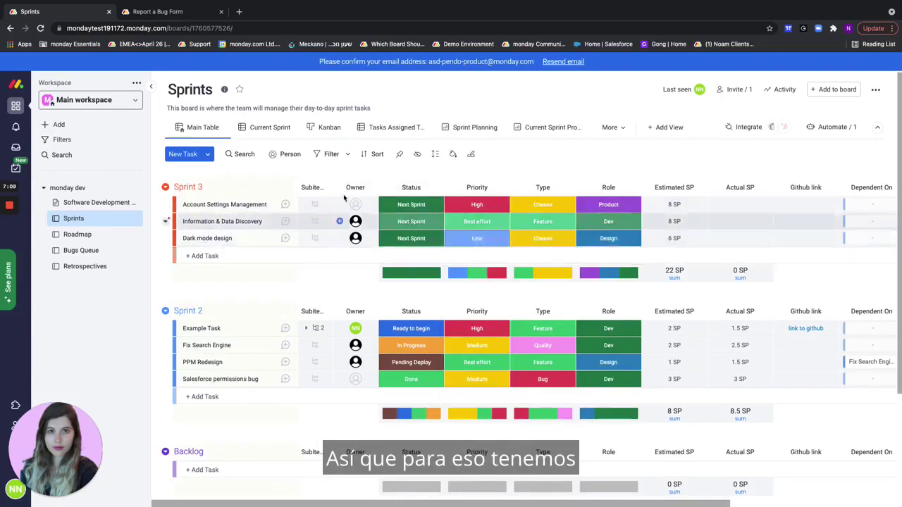
Step: Switch to the Sprint Planning dashboard and open the Capacity Planning widget's Settings
left_click(460, 130)
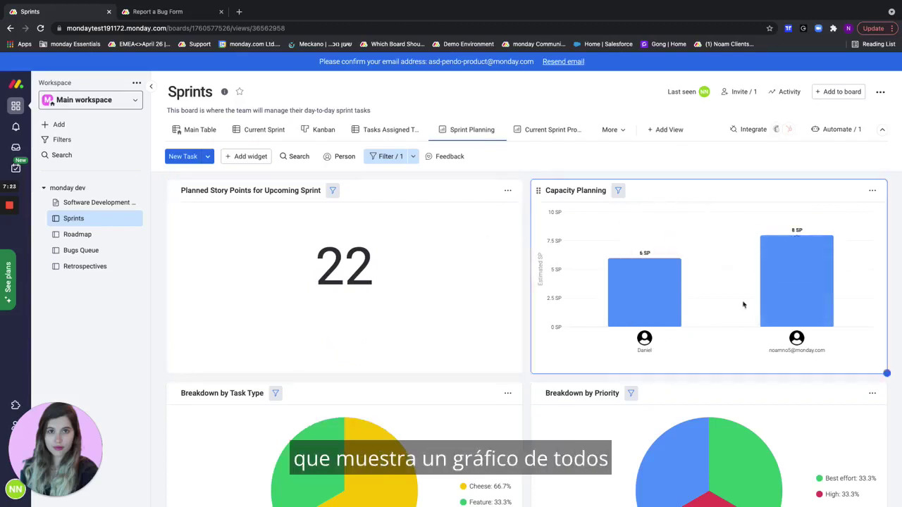
mouse_move(829, 298)
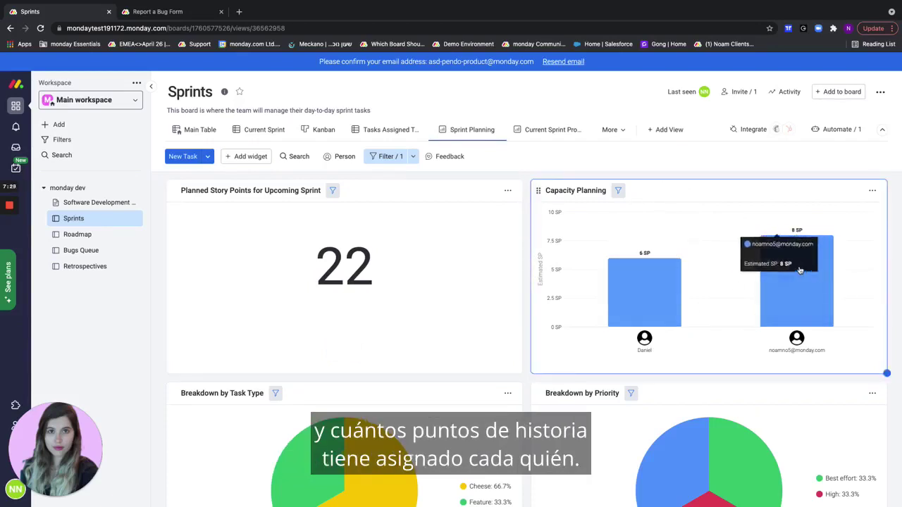
mouse_move(643, 308)
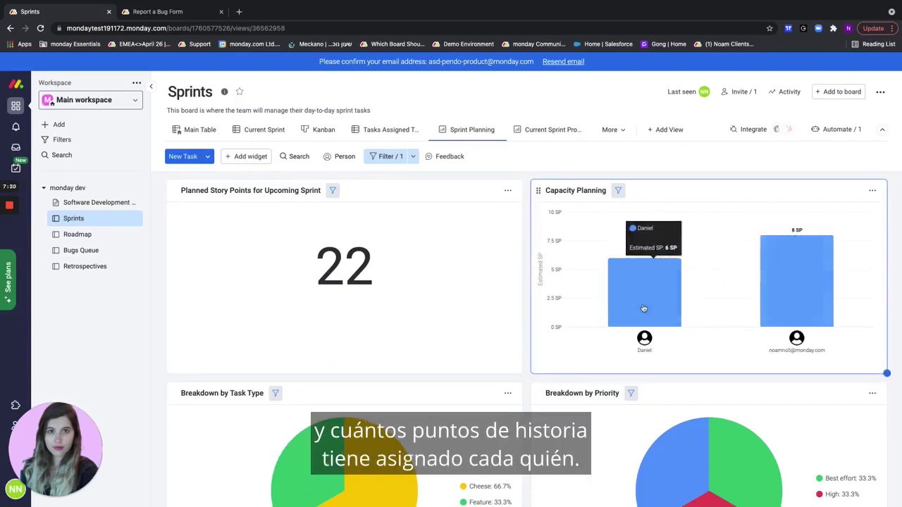
left_click(873, 191)
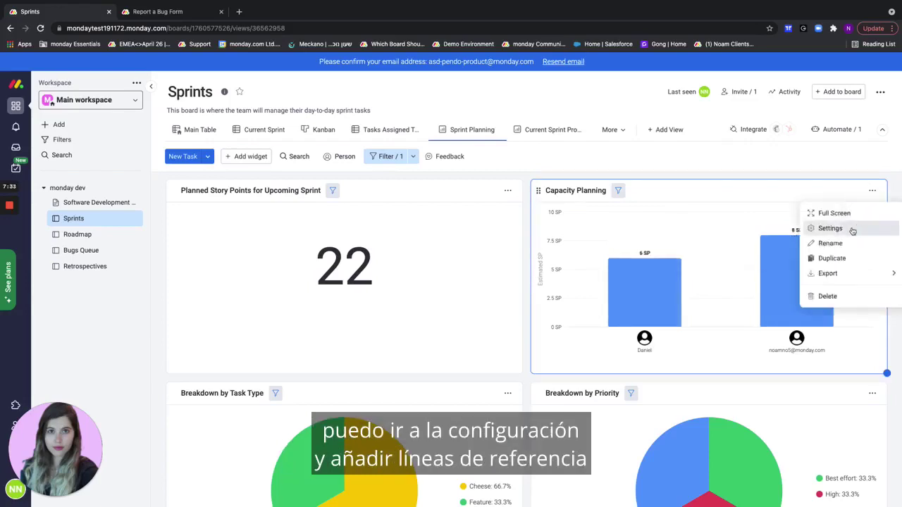
left_click(830, 228)
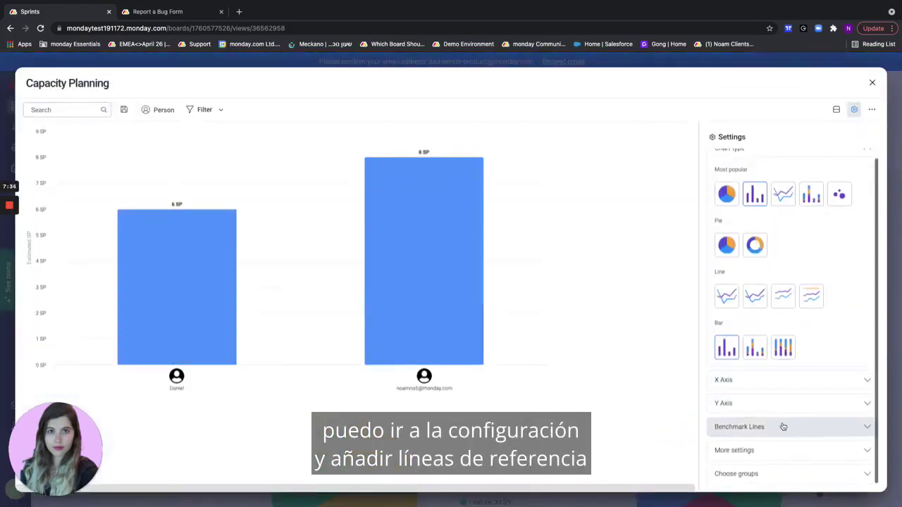
Step: Add a 5 SP benchmark line labelled with the first developer's name
left_click(782, 426)
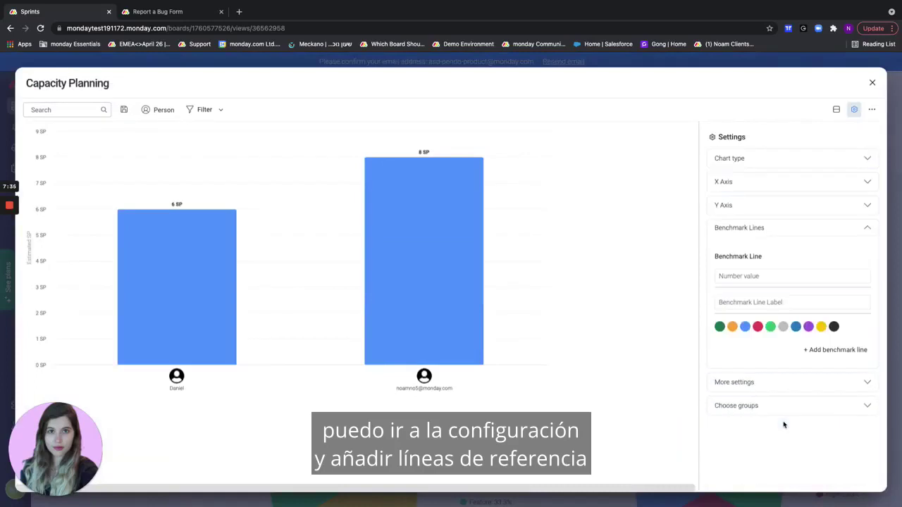
left_click(759, 278)
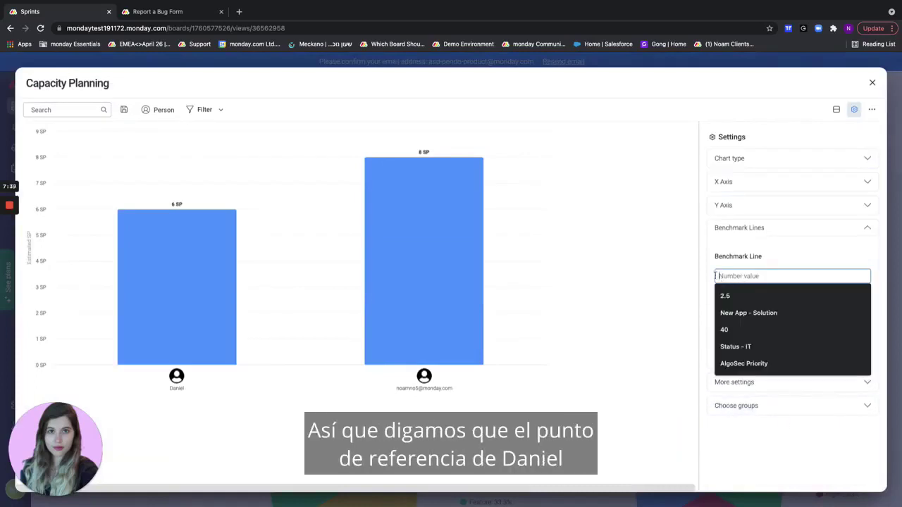
left_click(744, 302)
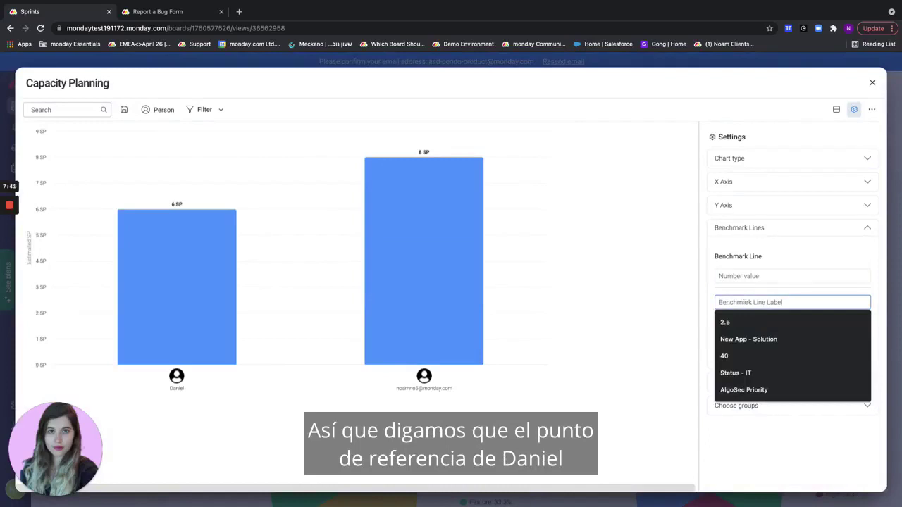
type("daniel")
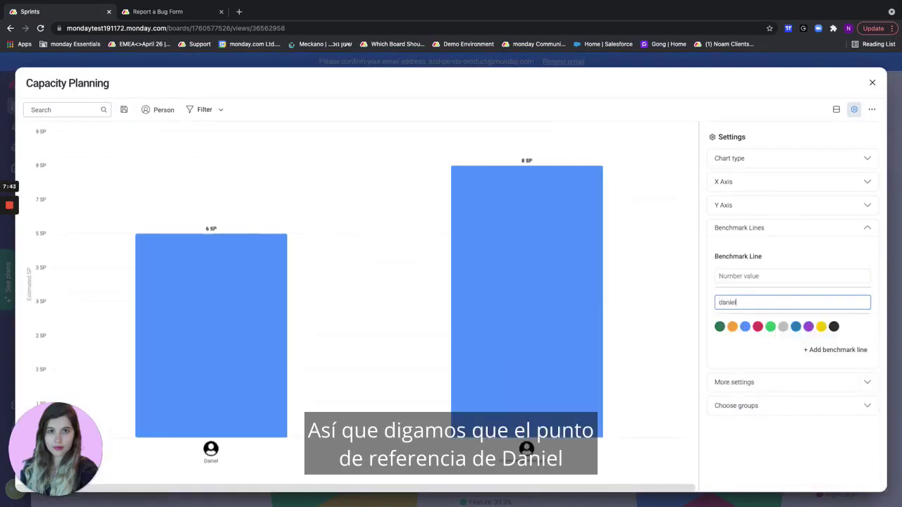
left_click(755, 276)
type("5")
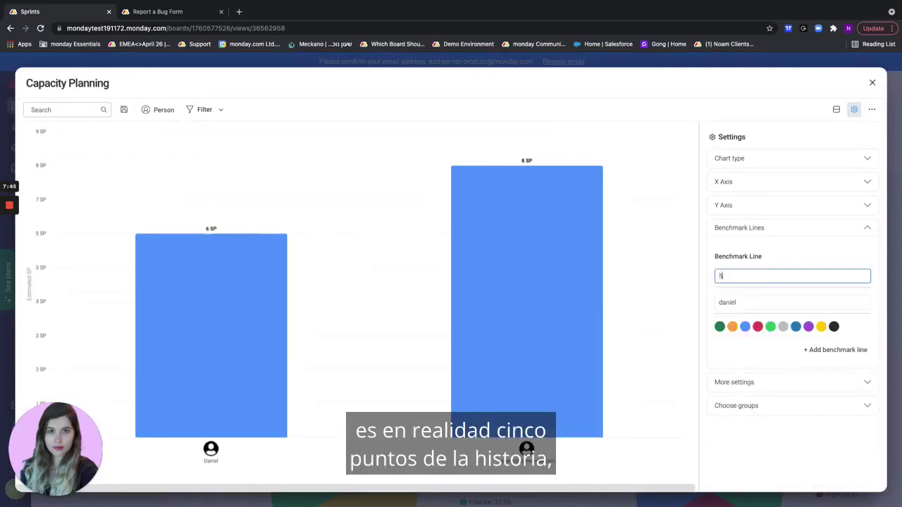
left_click(842, 350)
Step: Add a second benchmark line at 6 SP labelled user2
left_click(843, 353)
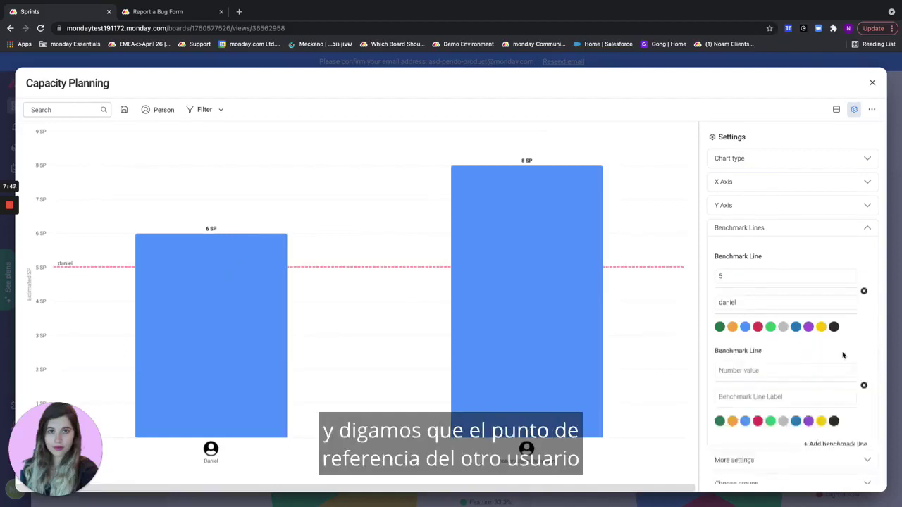
left_click(769, 372)
left_click(761, 368)
left_click(762, 370)
type("6")
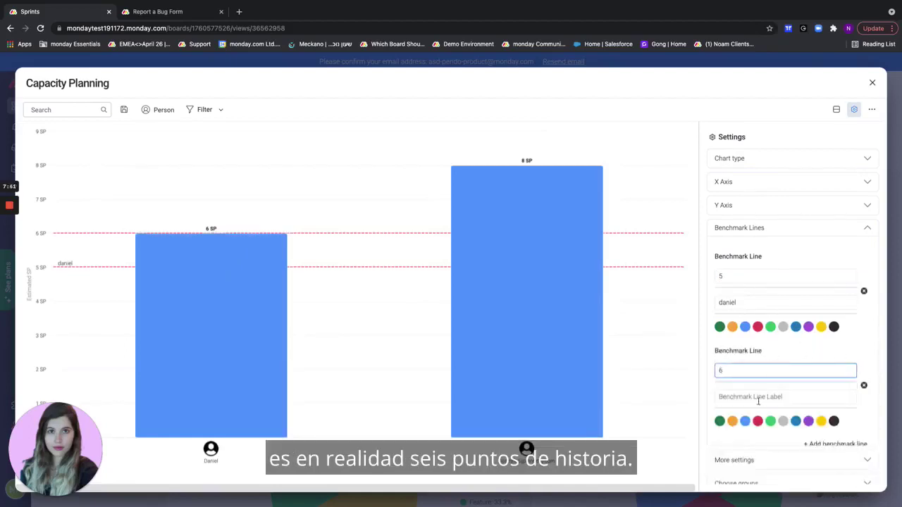
left_click(760, 397)
type("user2")
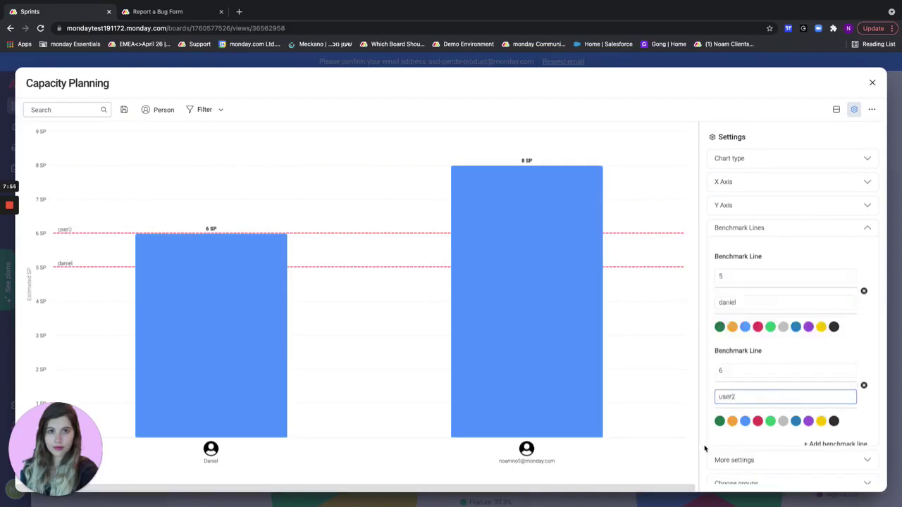
Step: Back on the Sprints Main Table, make a team member owner of Account Settings Management
left_click(871, 83)
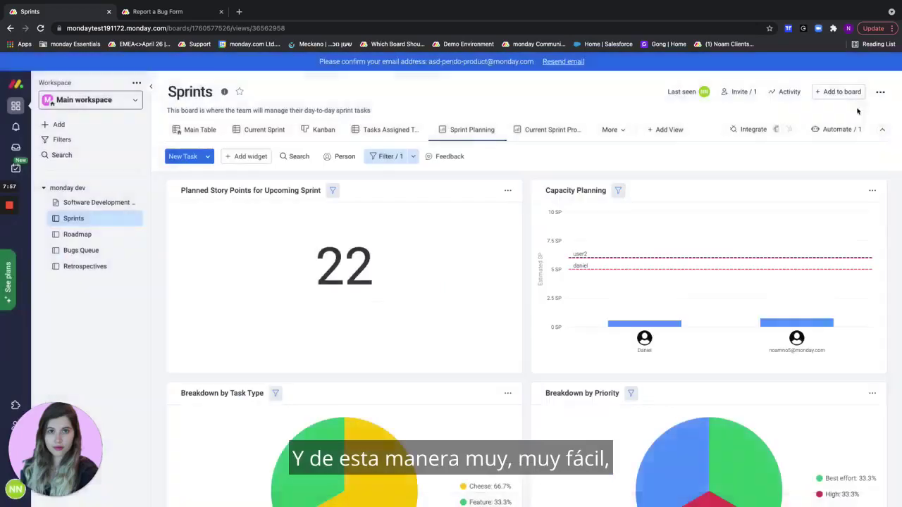
mouse_move(673, 264)
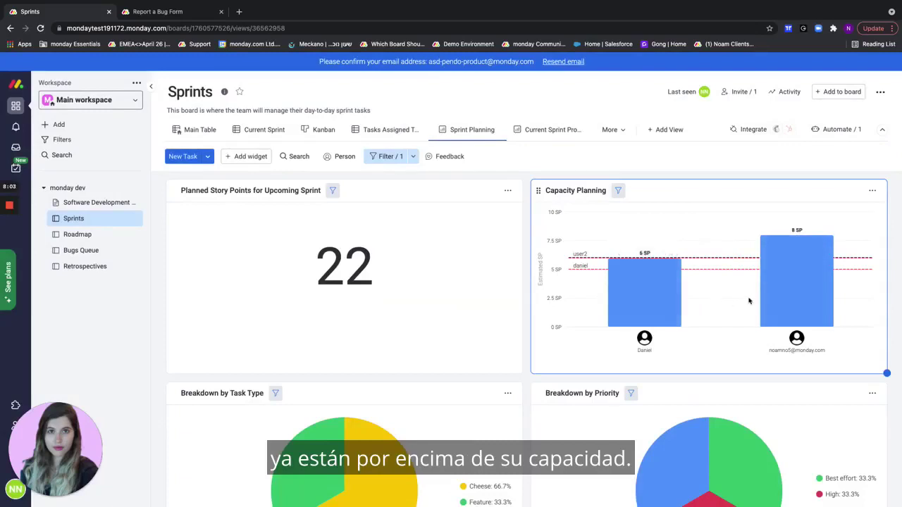
left_click(195, 130)
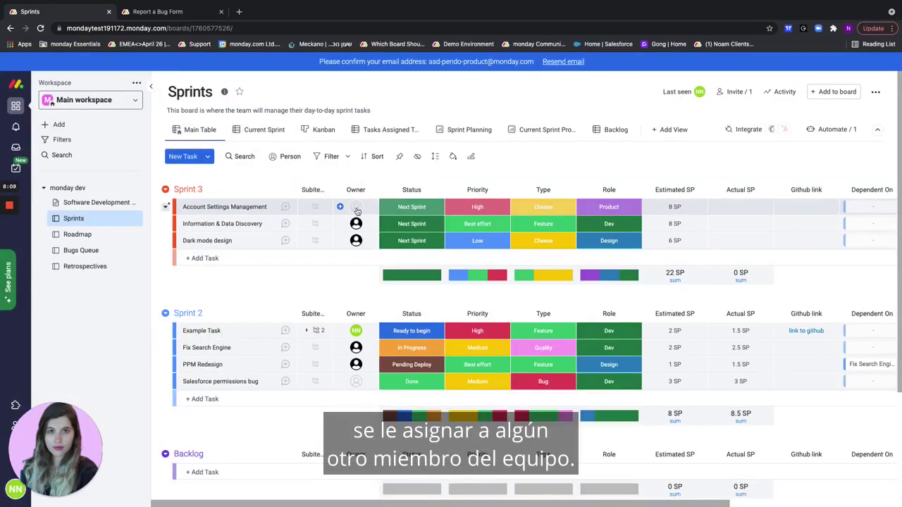
left_click(356, 208)
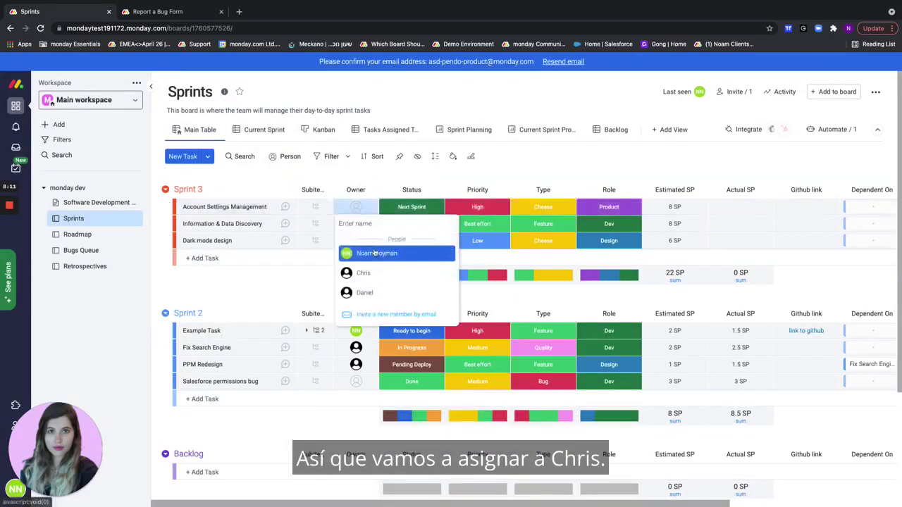
left_click(381, 275)
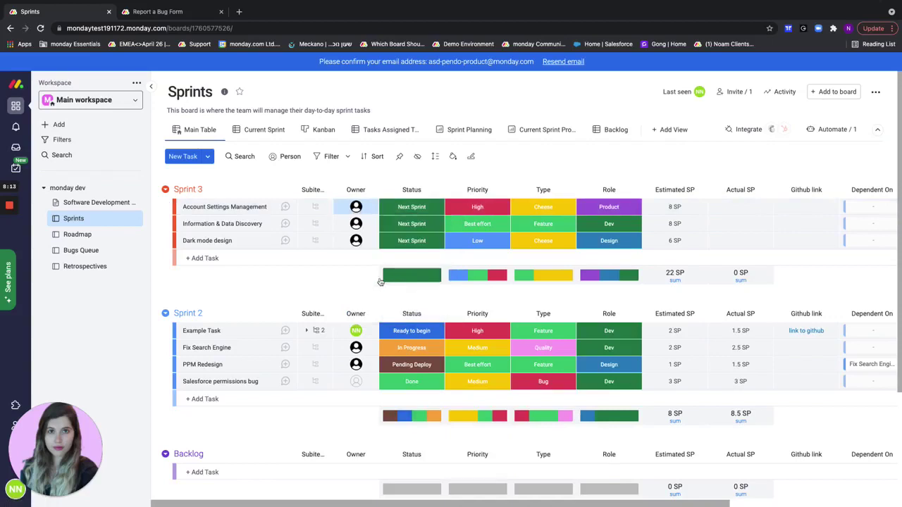
Step: Leave the Sprints board and show the Bugs Queue board's Main Table
left_click(469, 130)
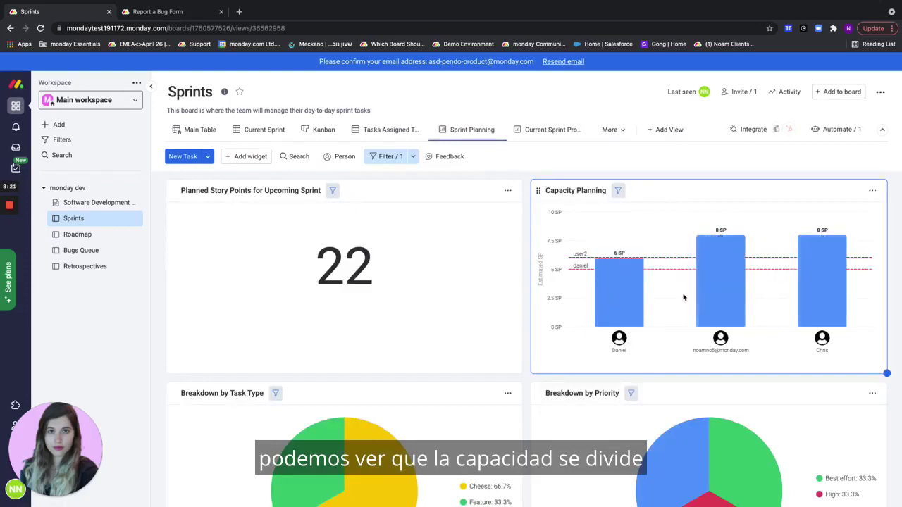
scroll(683, 298, "down", 1)
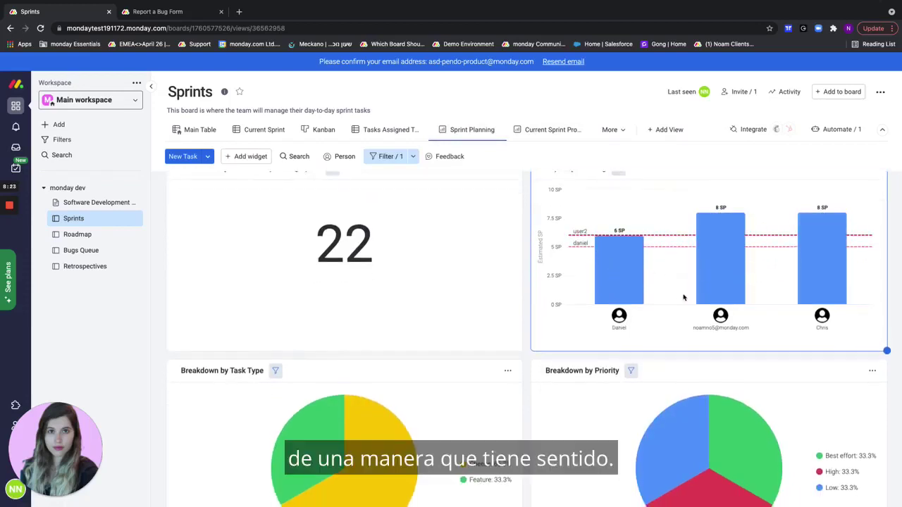
scroll(682, 298, "down", 5)
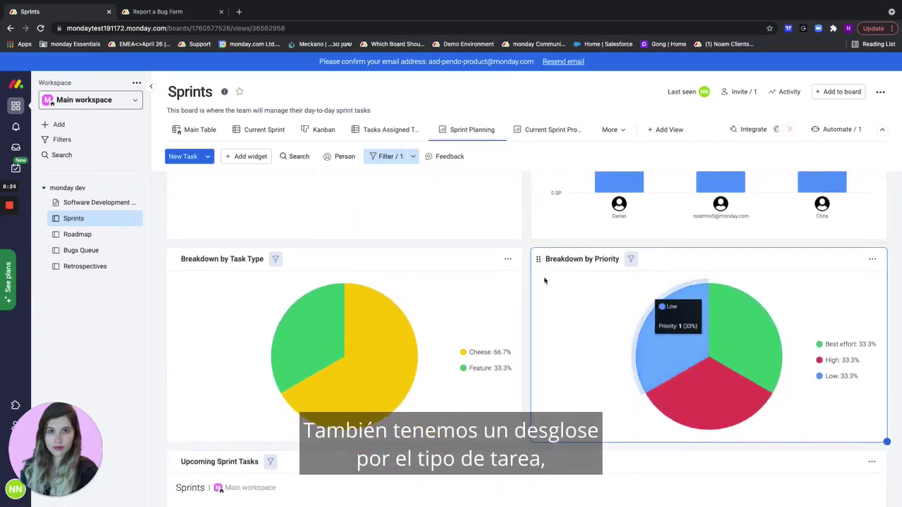
scroll(609, 379, "down", 1)
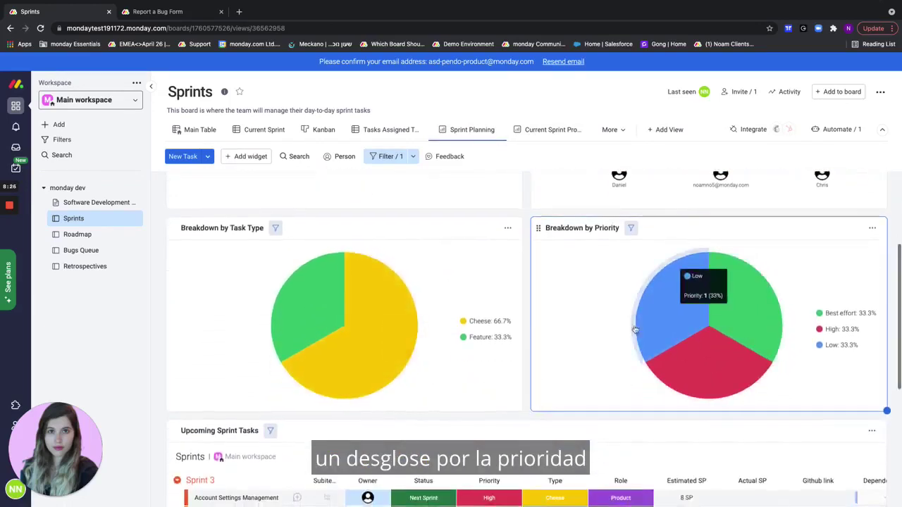
scroll(657, 346, "down", 8)
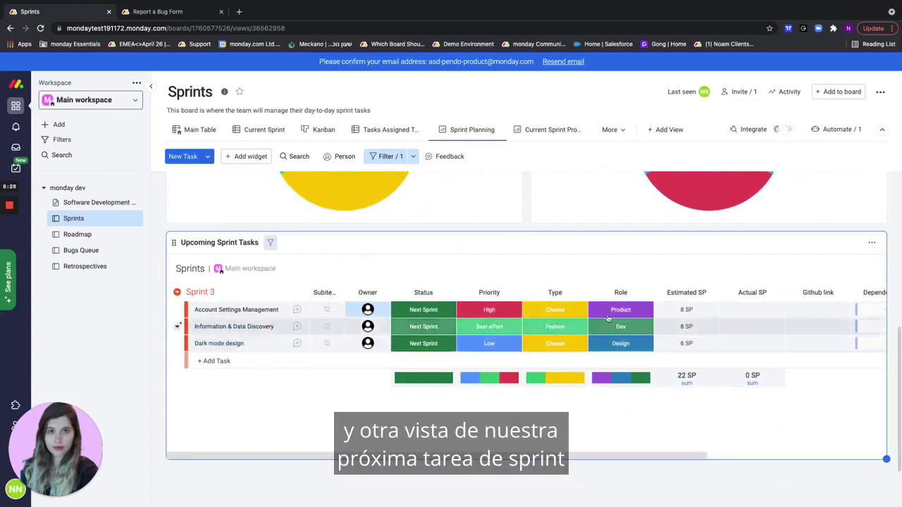
mouse_move(595, 376)
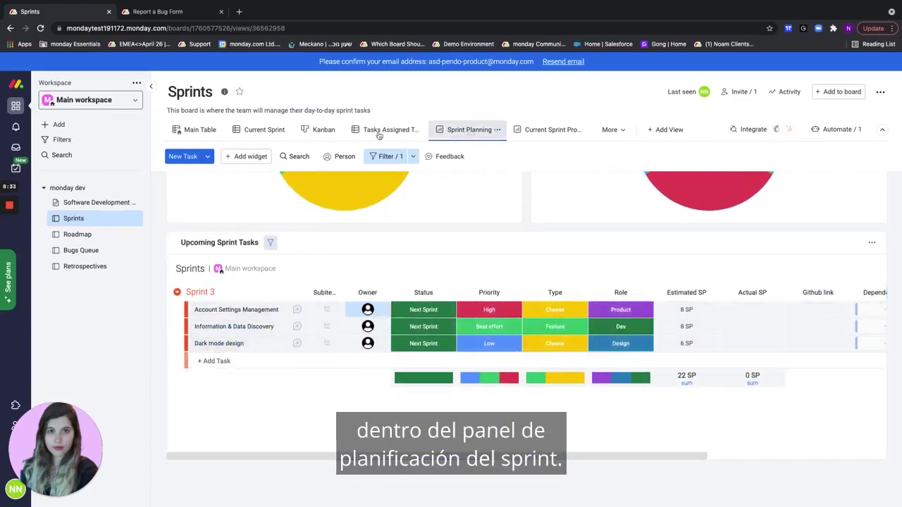
left_click(195, 131)
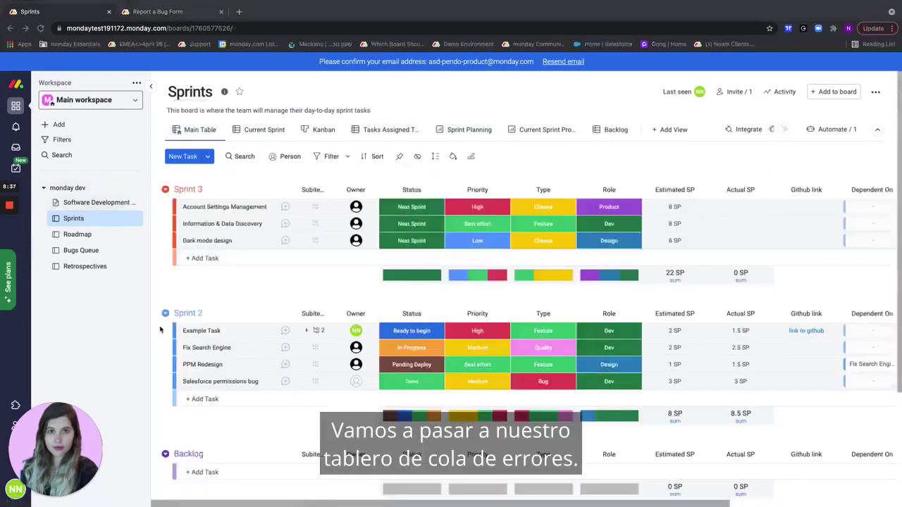
left_click(84, 253)
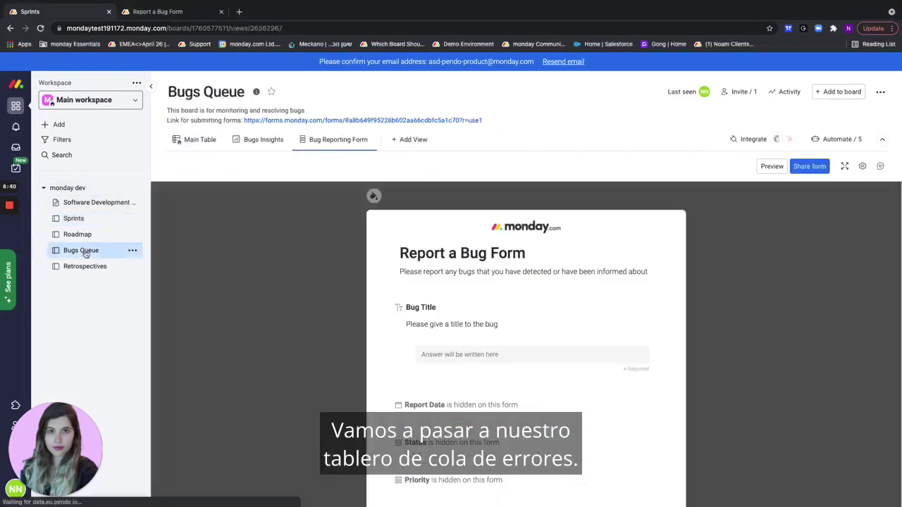
left_click(190, 139)
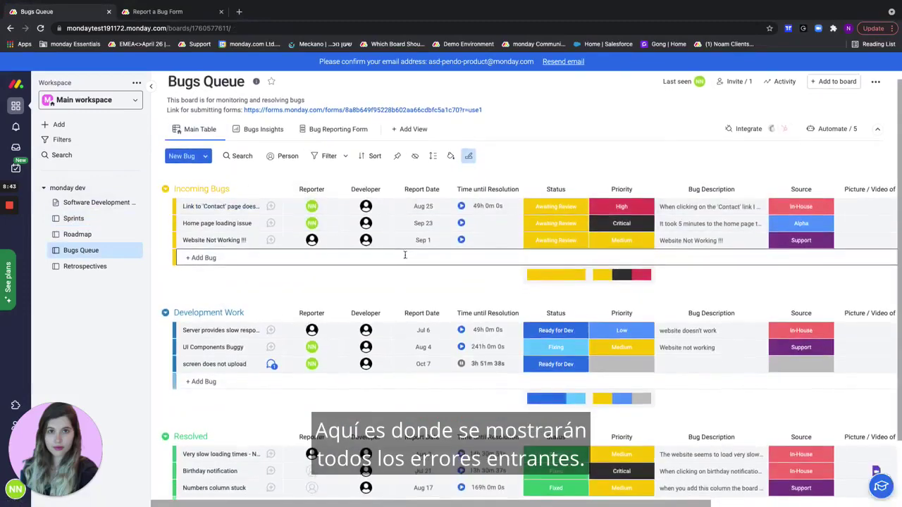
Step: Submit the Report a Bug form with title test1, then return to the Bugs Queue board
left_click(178, 12)
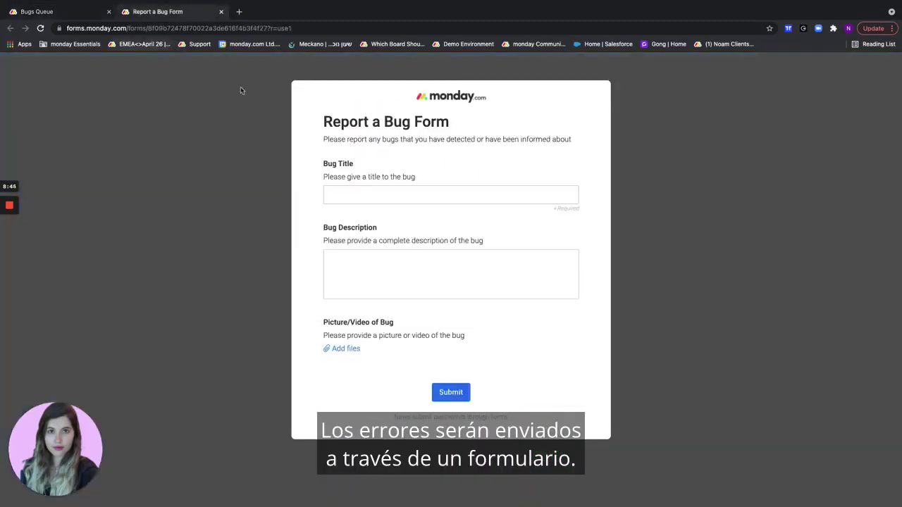
left_click(361, 188)
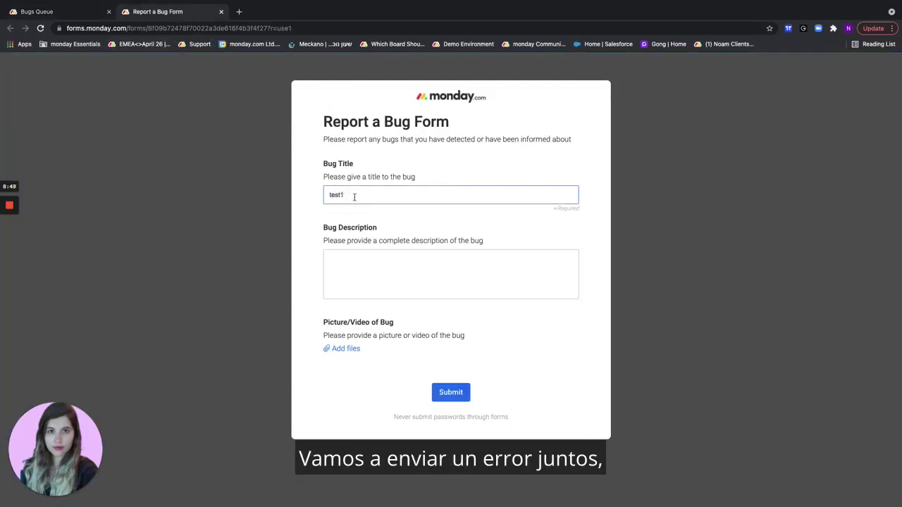
left_click(444, 387)
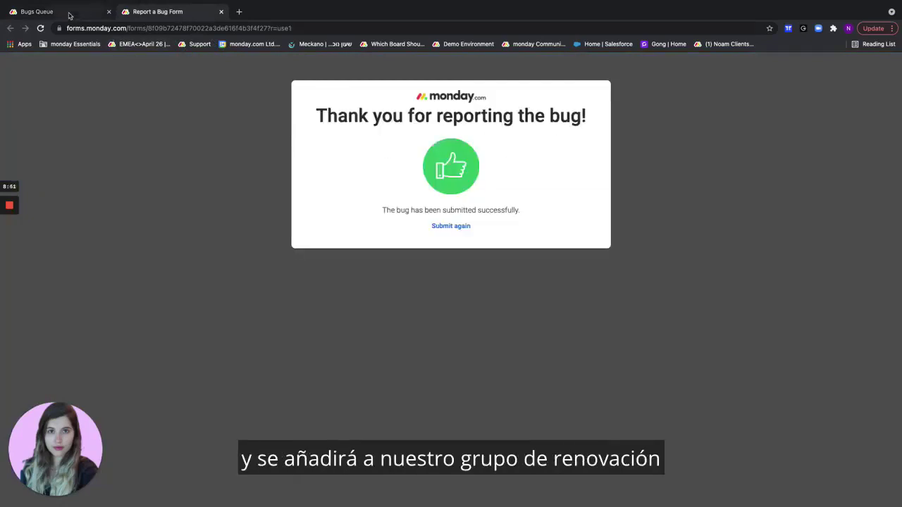
left_click(66, 12)
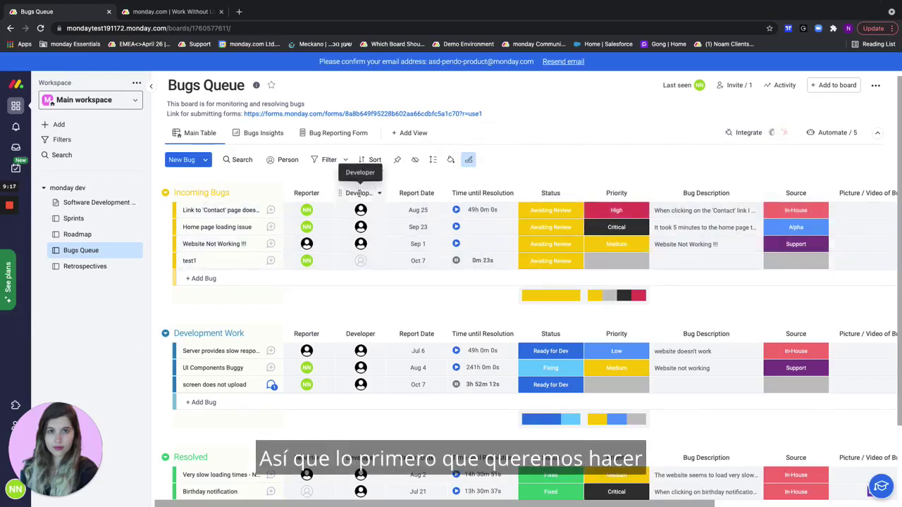
Step: Assign test1 a developer, set its priority to High and status to Ready for Dev
left_click(364, 261)
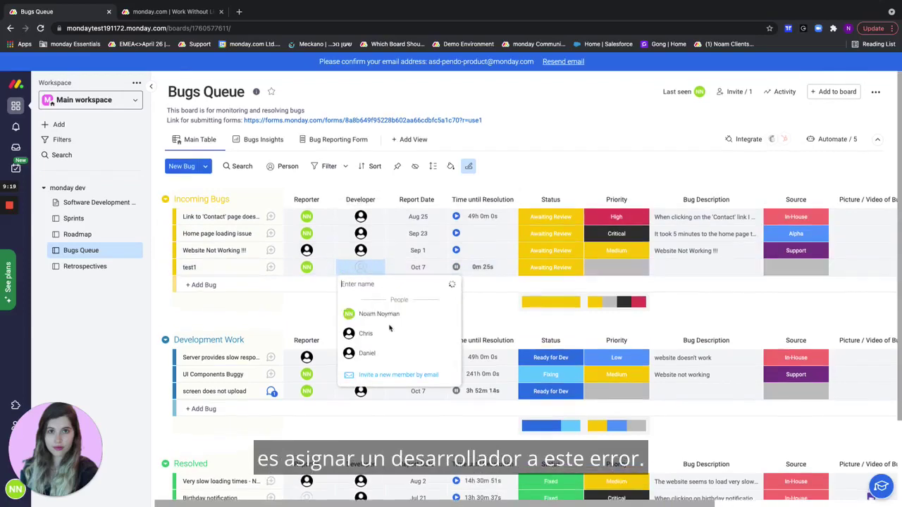
left_click(366, 327)
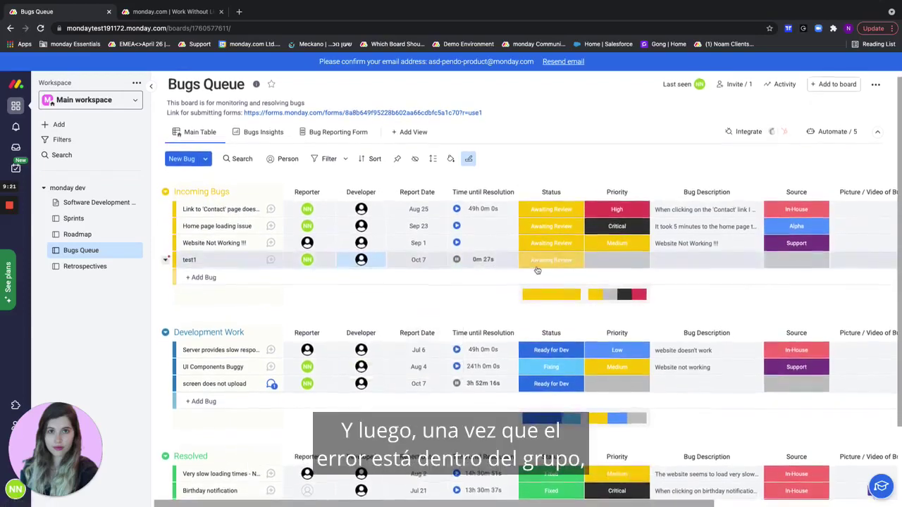
left_click(617, 267)
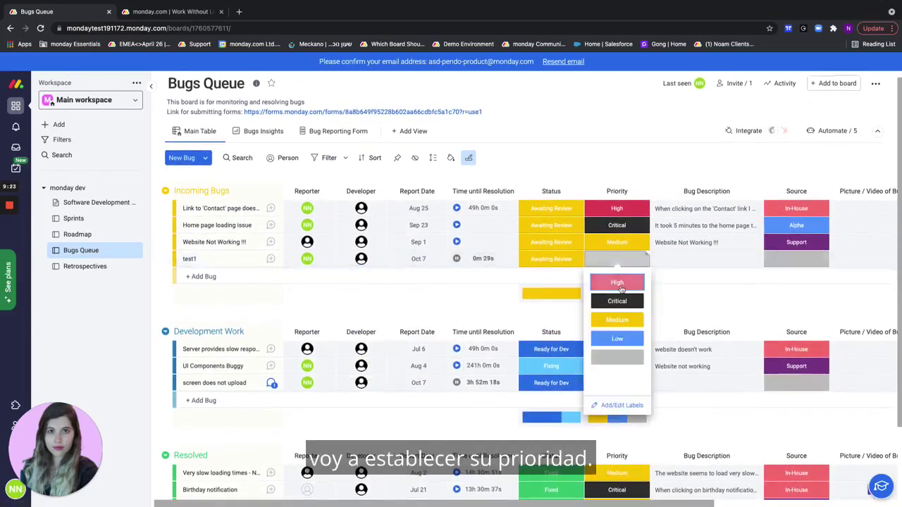
left_click(617, 281)
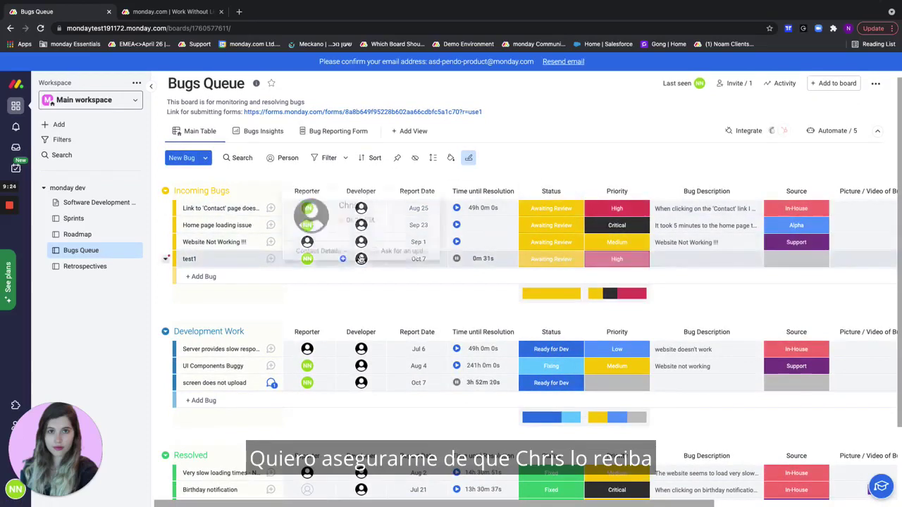
left_click(549, 260)
left_click(533, 303)
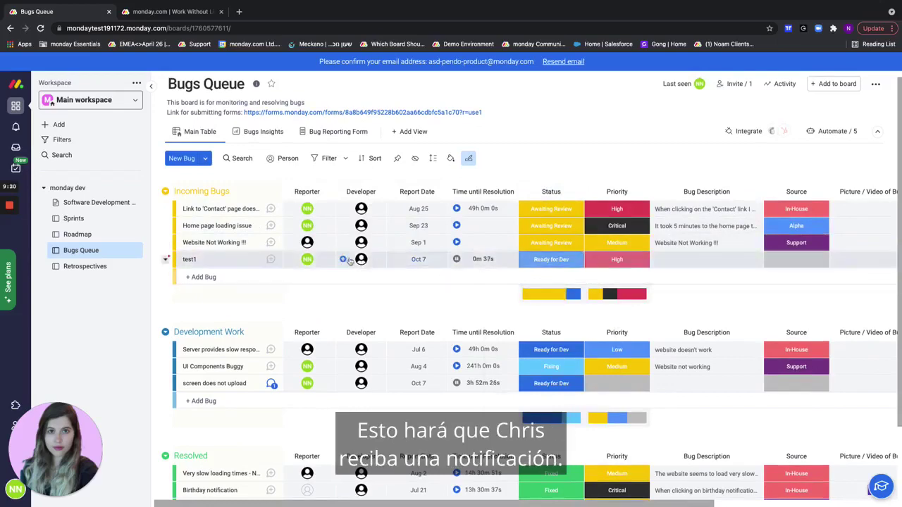
scroll(413, 296, "down", 1)
scroll(413, 295, "down", 3)
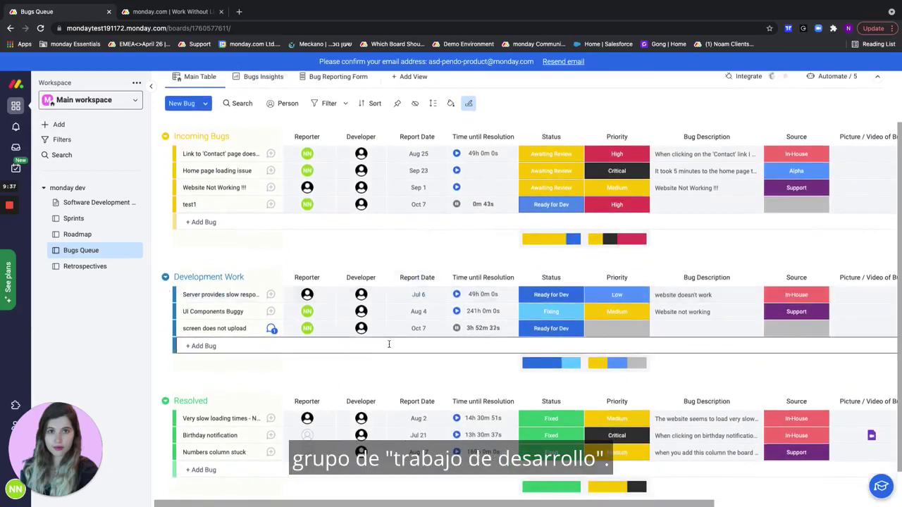
scroll(388, 343, "down", 3)
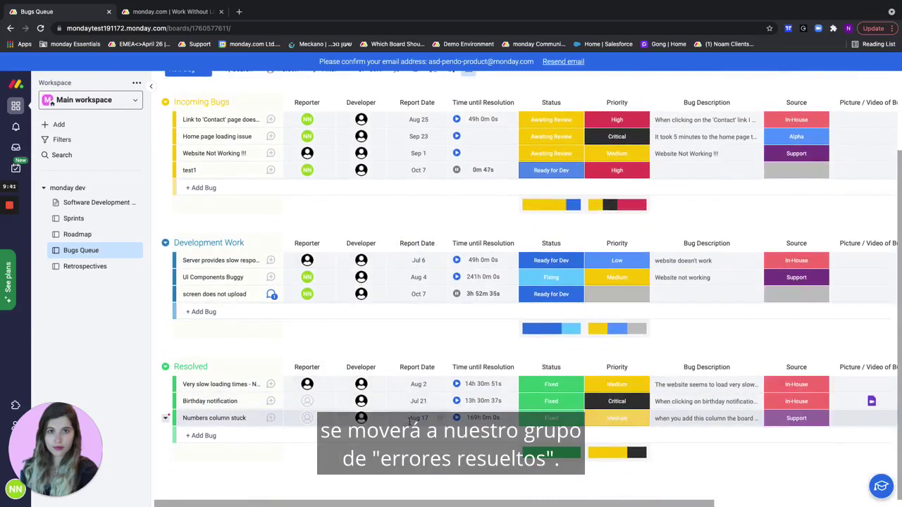
scroll(412, 420, "up", 3)
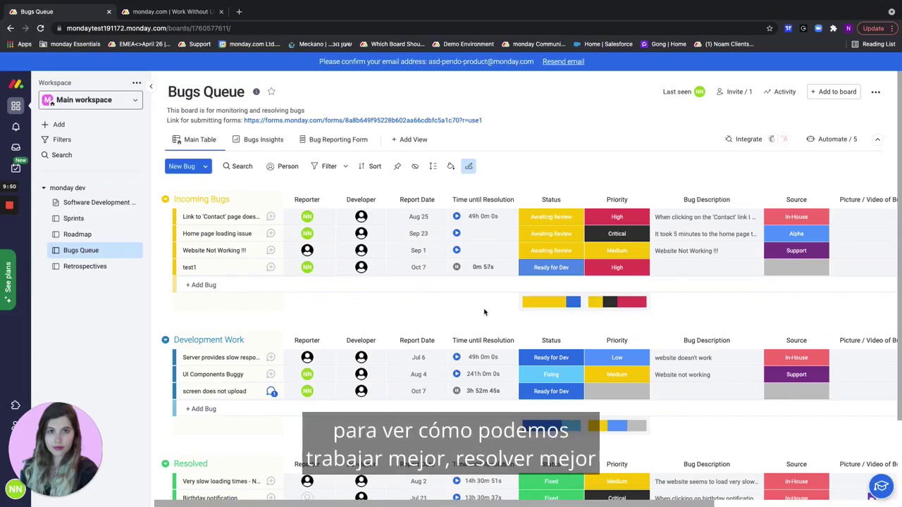
scroll(484, 312, "down", 2)
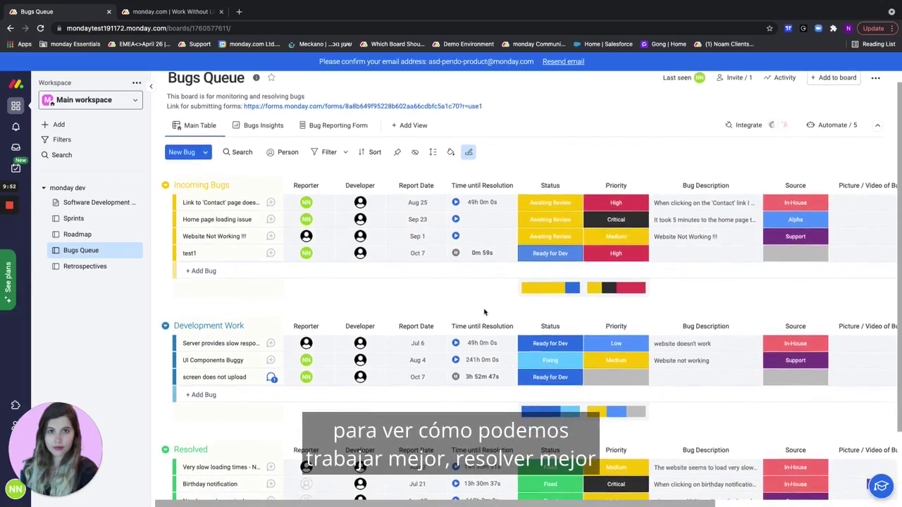
scroll(484, 312, "down", 1)
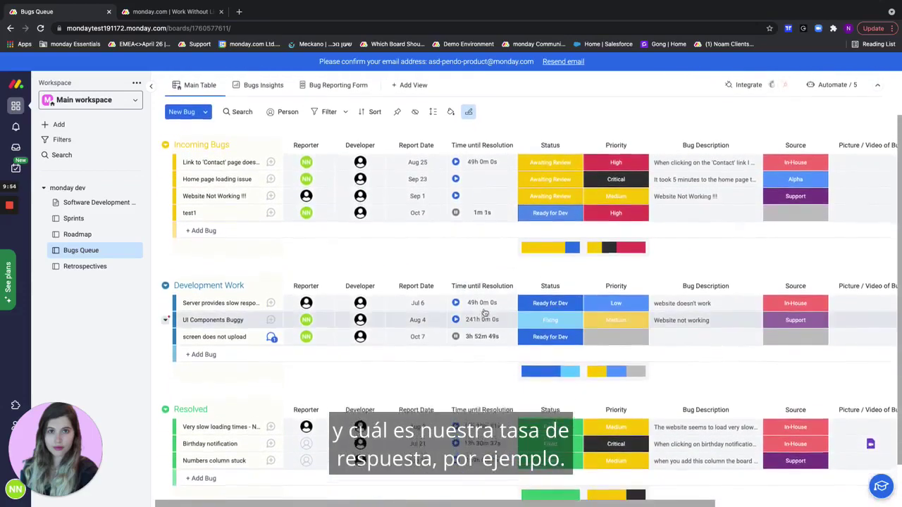
scroll(484, 313, "up", 3)
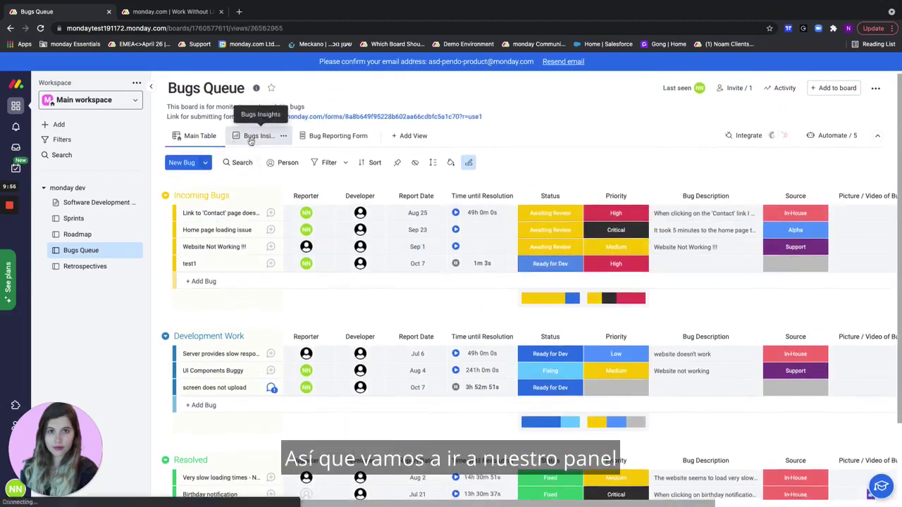
left_click(251, 140)
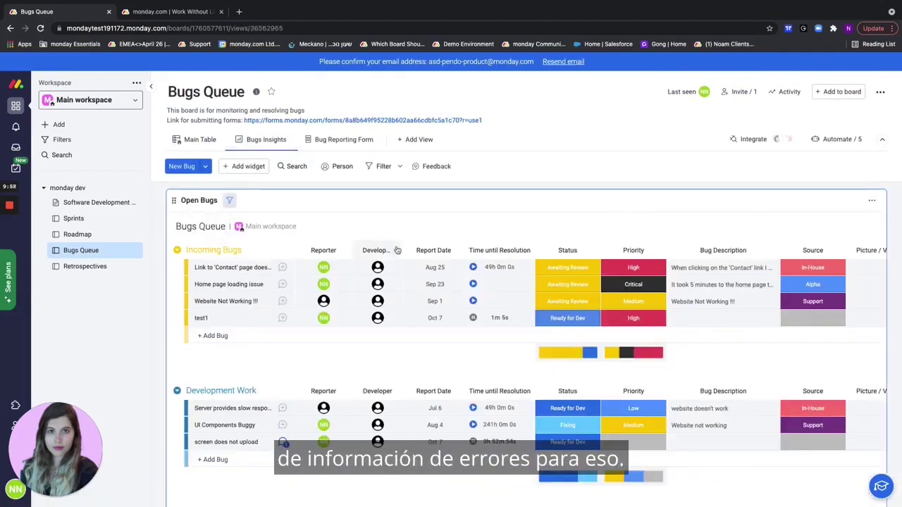
scroll(584, 256, "down", 2)
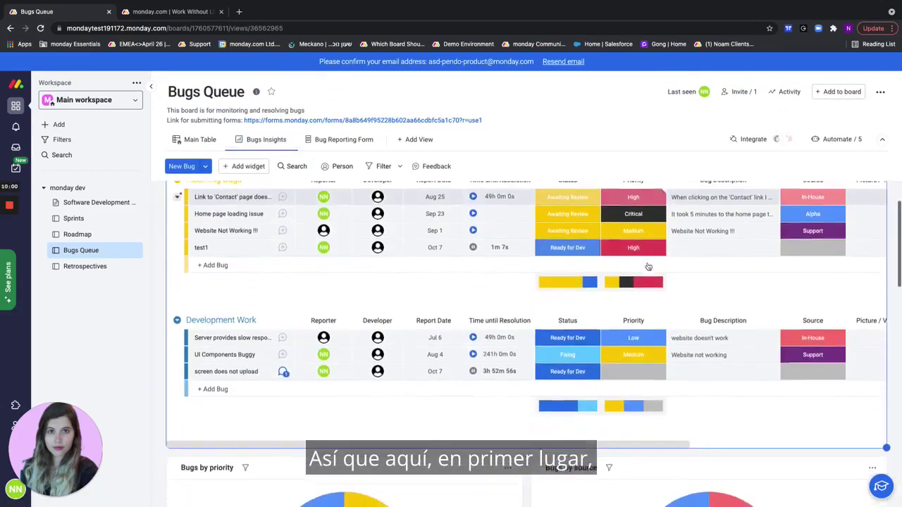
scroll(584, 255, "up", 1)
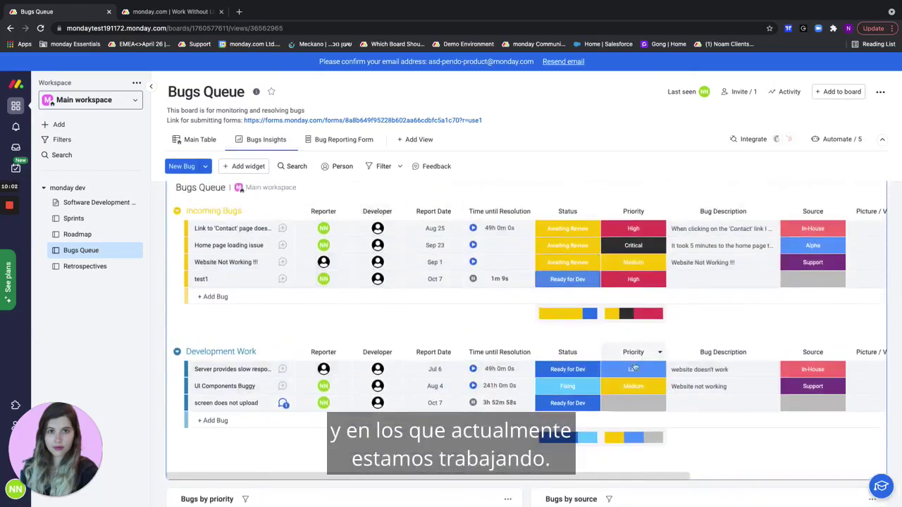
scroll(680, 375, "down", 6)
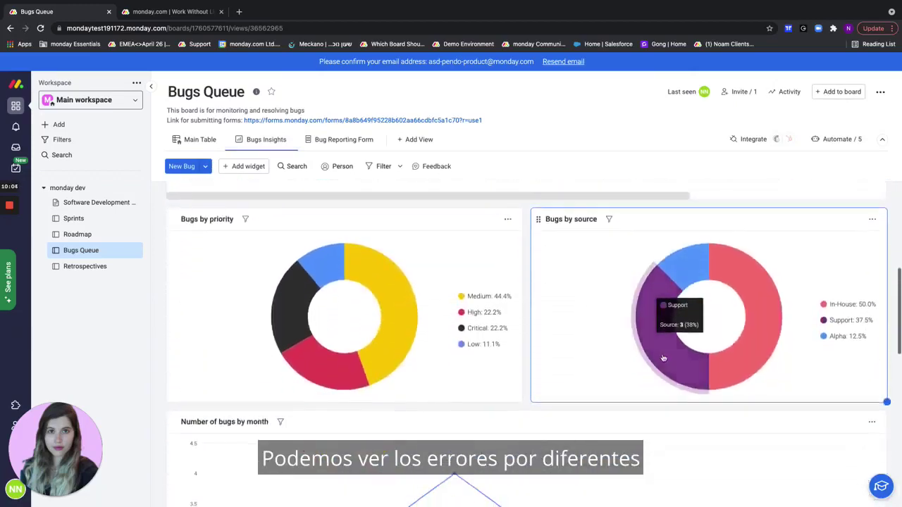
mouse_move(743, 334)
scroll(736, 319, "down", 1)
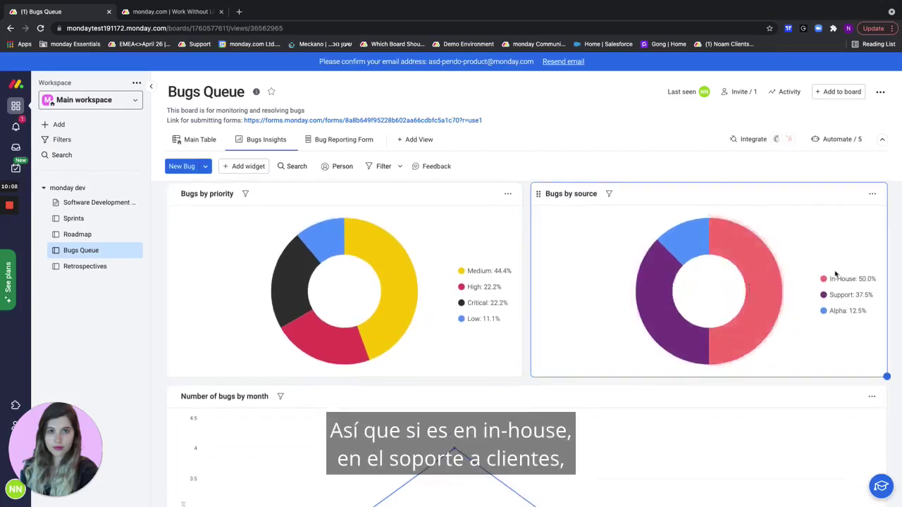
scroll(833, 313, "down", 4)
scroll(806, 314, "up", 1)
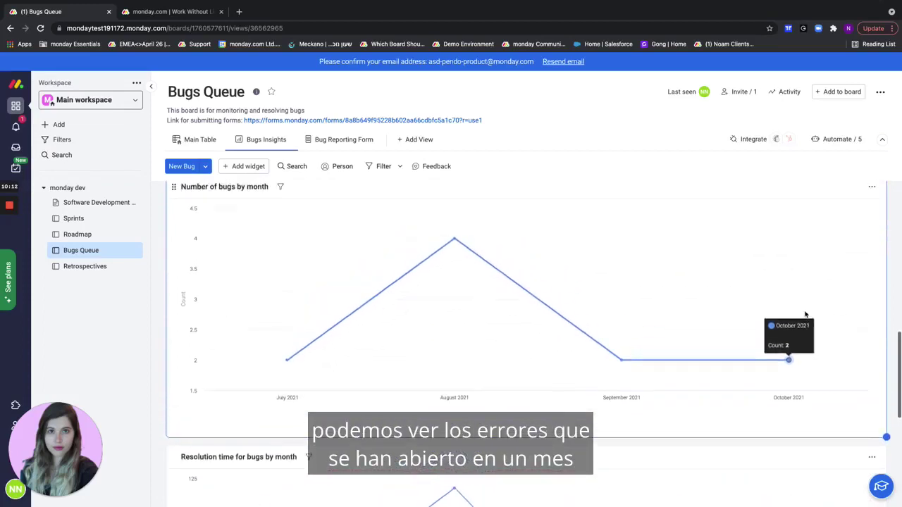
scroll(643, 277, "down", 2)
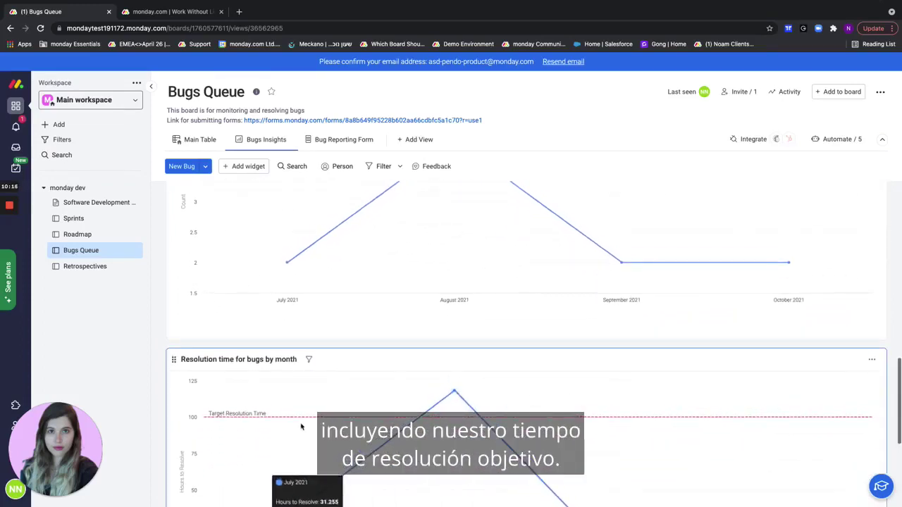
mouse_move(454, 392)
scroll(454, 393, "down", 1)
scroll(451, 350, "down", 4)
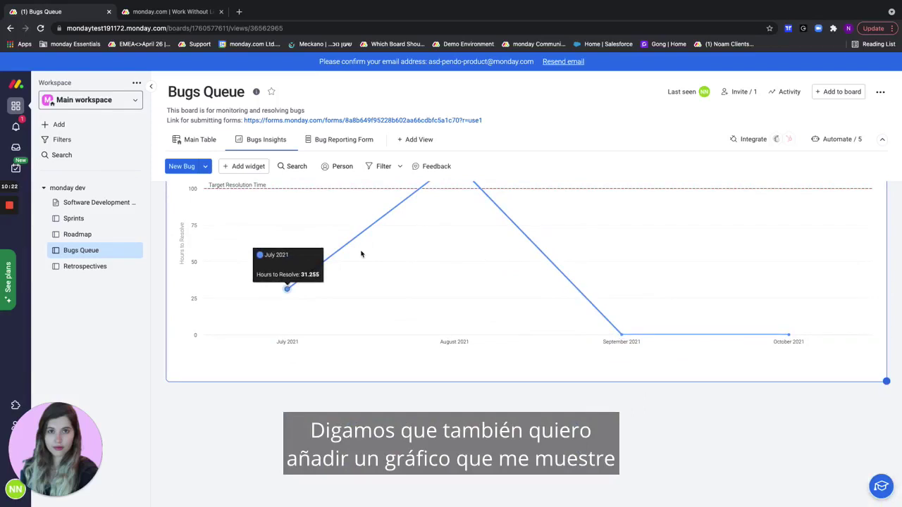
Step: Add a new Chart widget to the Bugs Insights dashboard
left_click(243, 167)
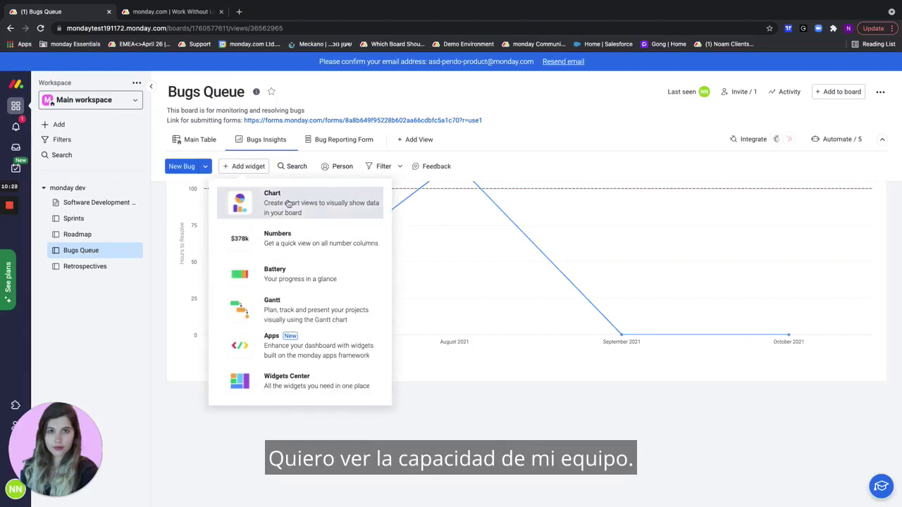
left_click(307, 210)
scroll(553, 465, "up", 5)
scroll(553, 469, "down", 3)
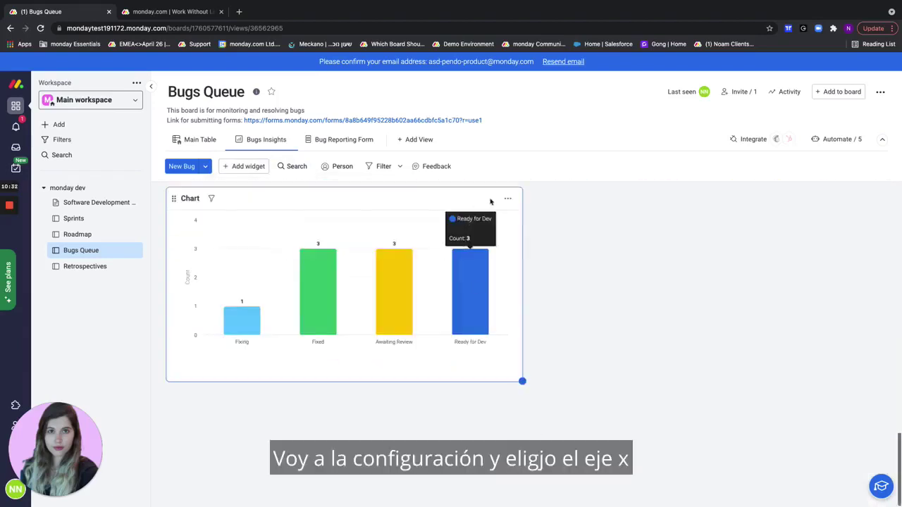
Step: Plot the chart's X axis by Developer with Count items on Y, then return to Main Table
left_click(507, 199)
left_click(530, 236)
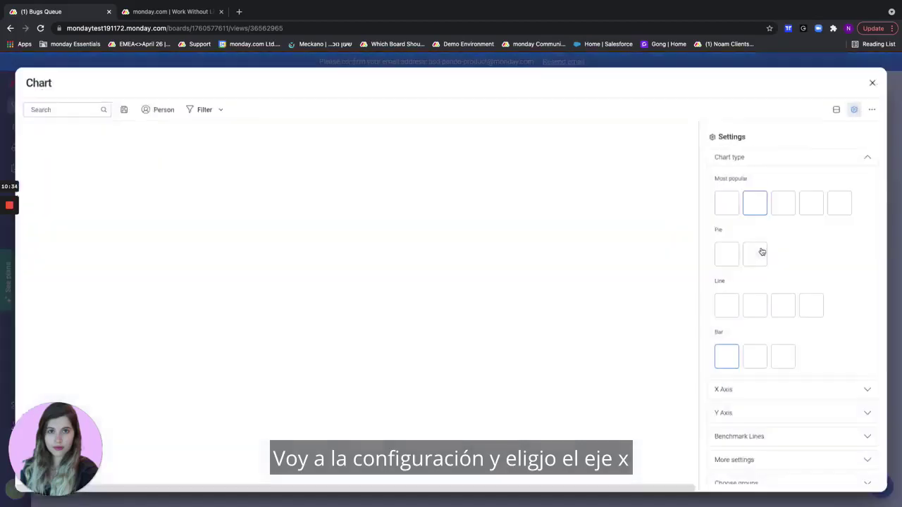
left_click(746, 394)
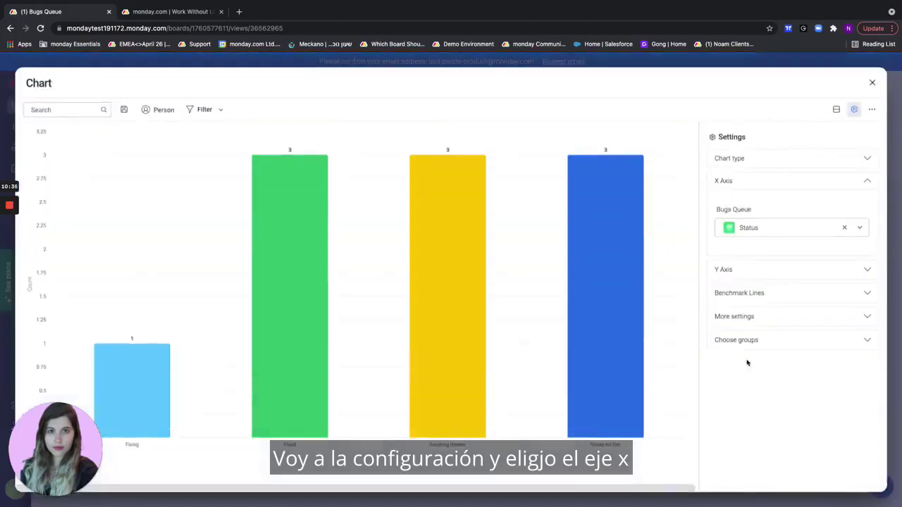
left_click(740, 233)
left_click(753, 291)
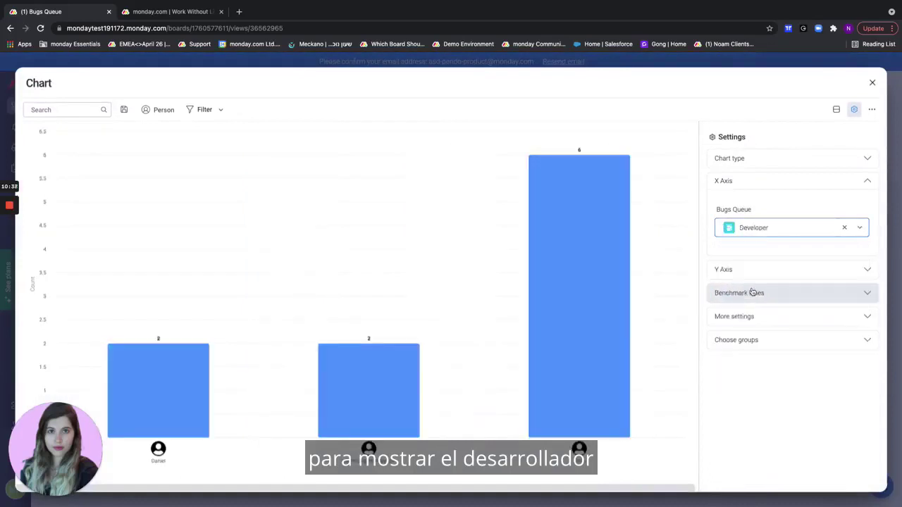
left_click(743, 269)
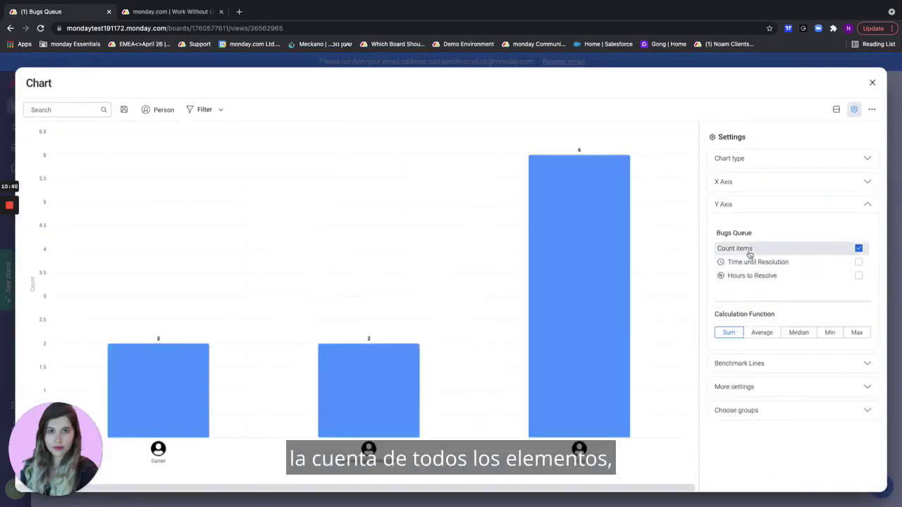
left_click(872, 84)
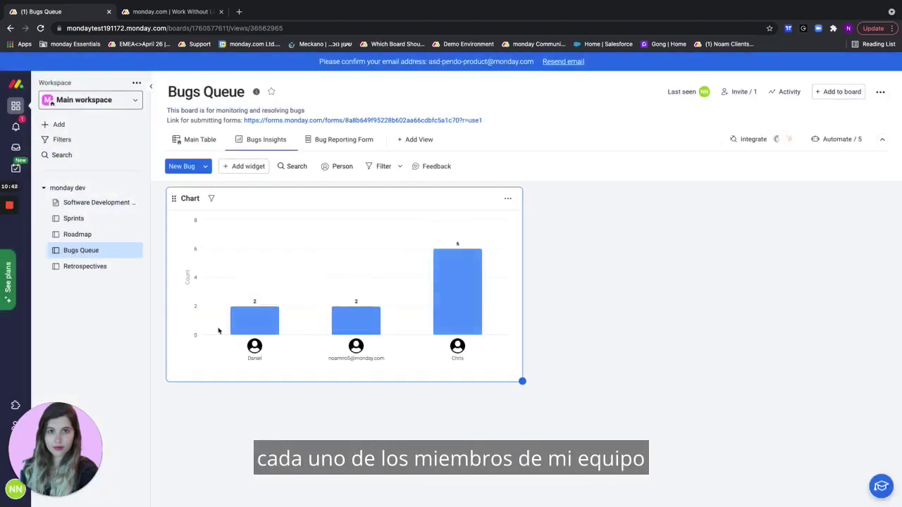
left_click(175, 140)
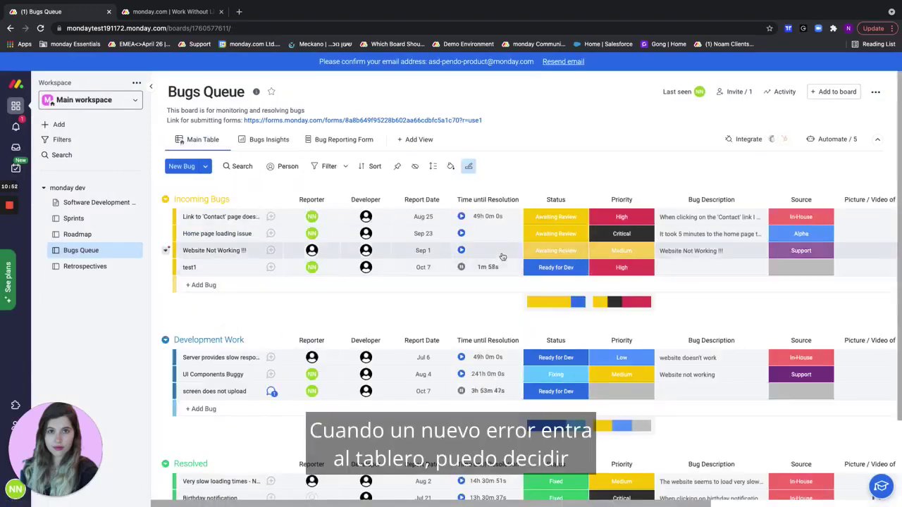
Step: Change the test1 bug's status to Move to Sprints
scroll(546, 322, "down", 1)
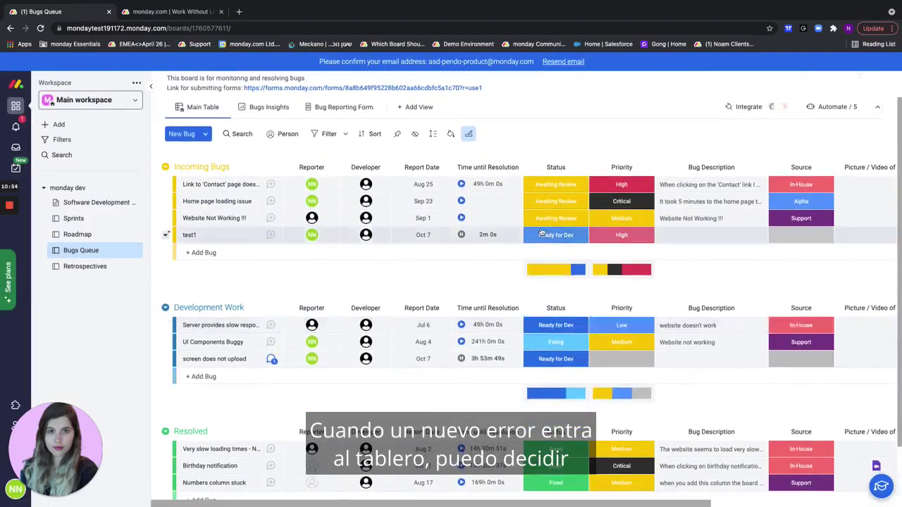
left_click(554, 235)
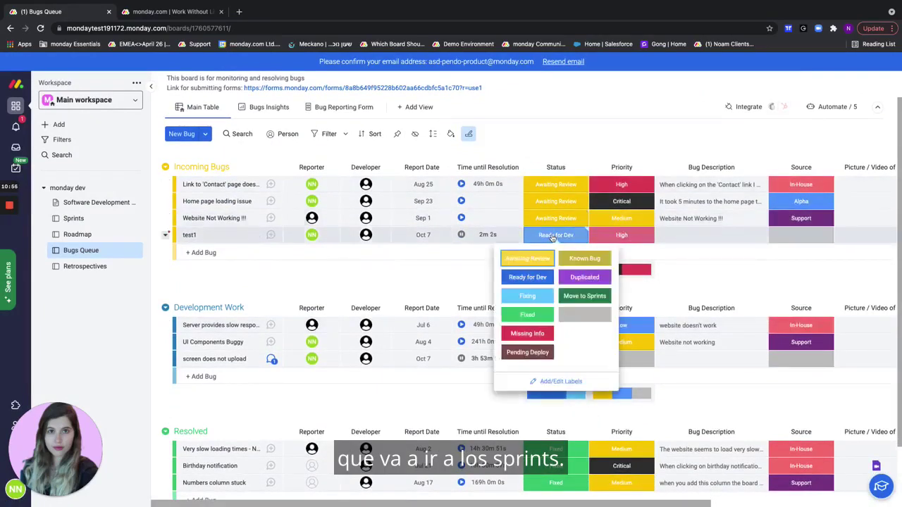
left_click(573, 299)
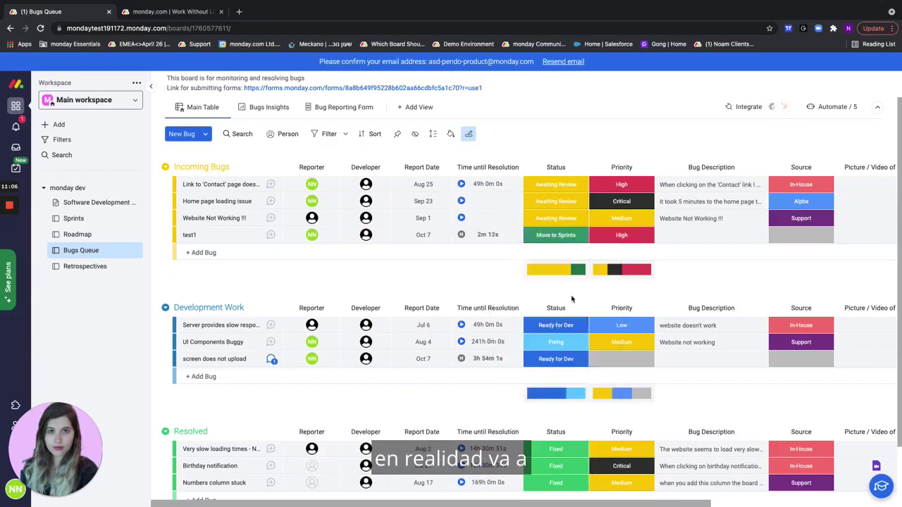
Step: Verify test1 sits in the Sprints board's Backlog group, then return to Bugs Queue
left_click(95, 221)
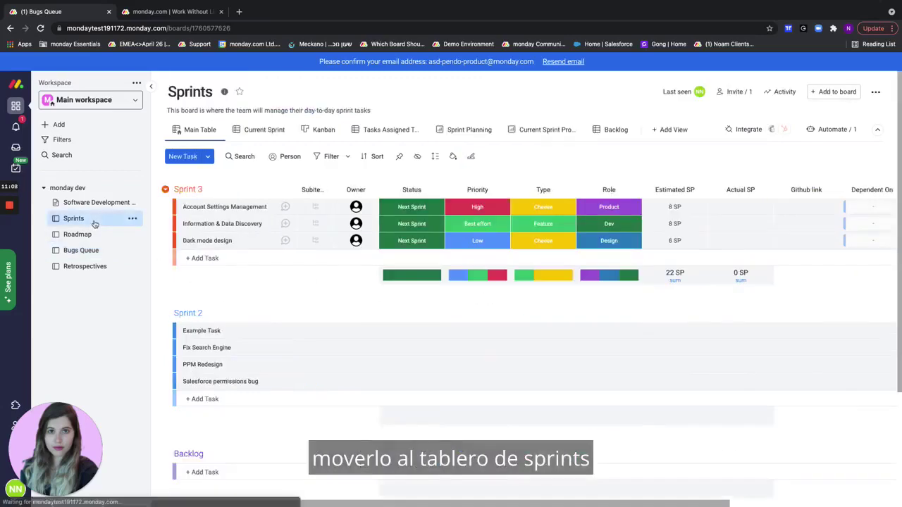
scroll(403, 423, "down", 1)
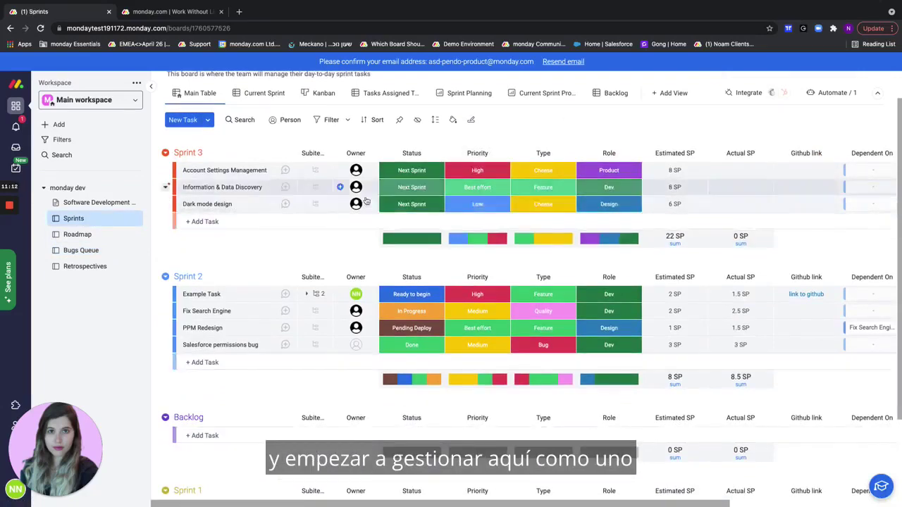
scroll(346, 241, "up", 1)
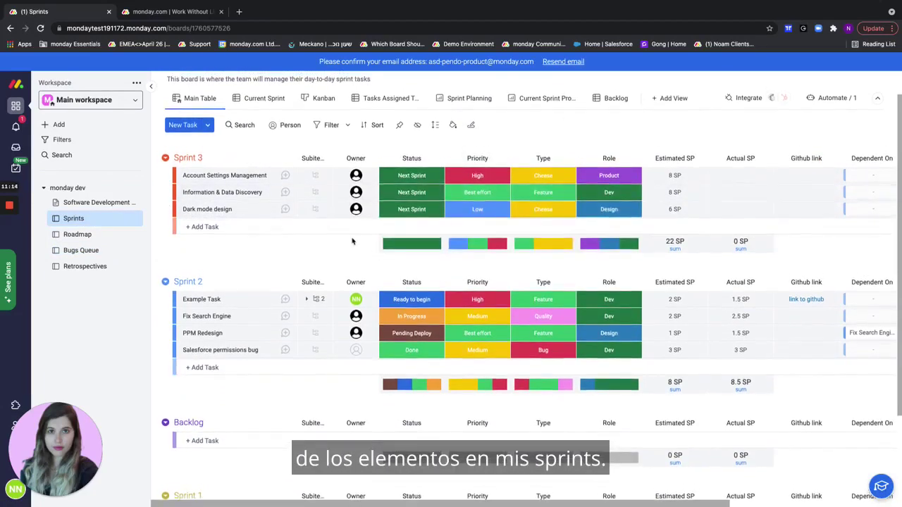
mouse_move(7, 248)
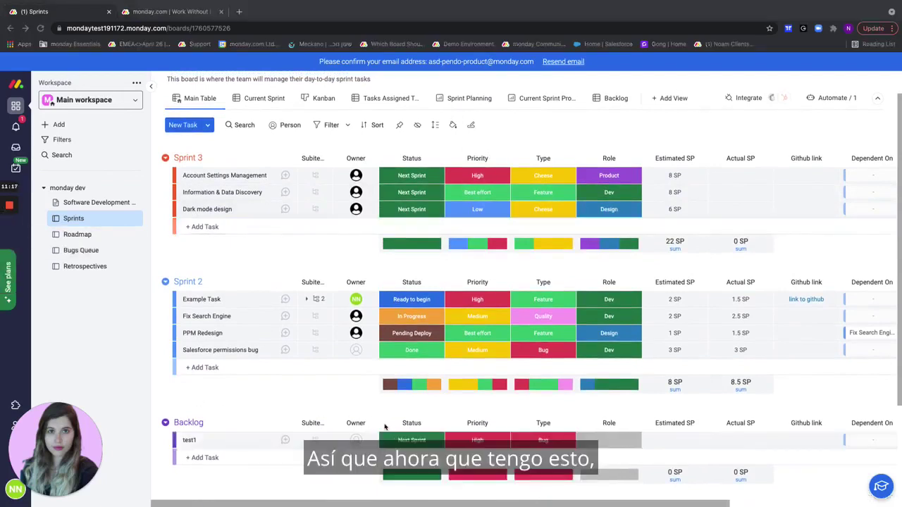
scroll(385, 427, "down", 1)
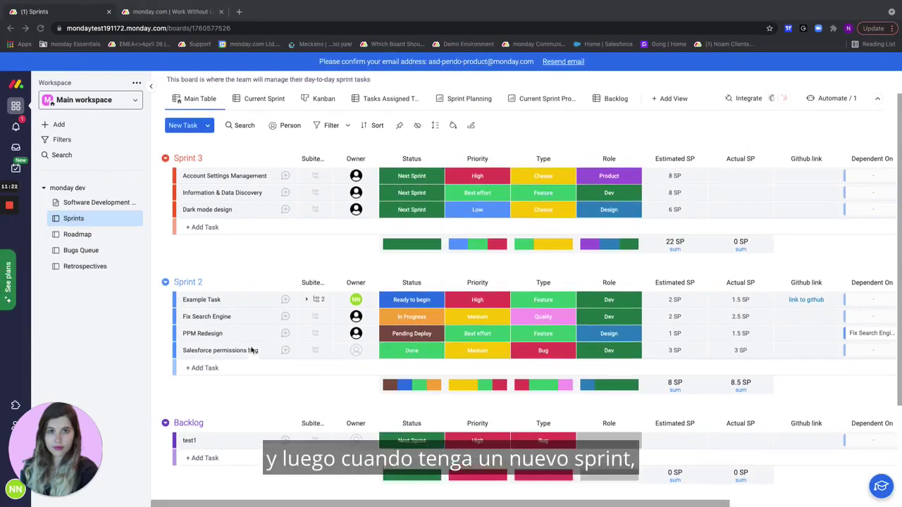
scroll(252, 351, "up", 1)
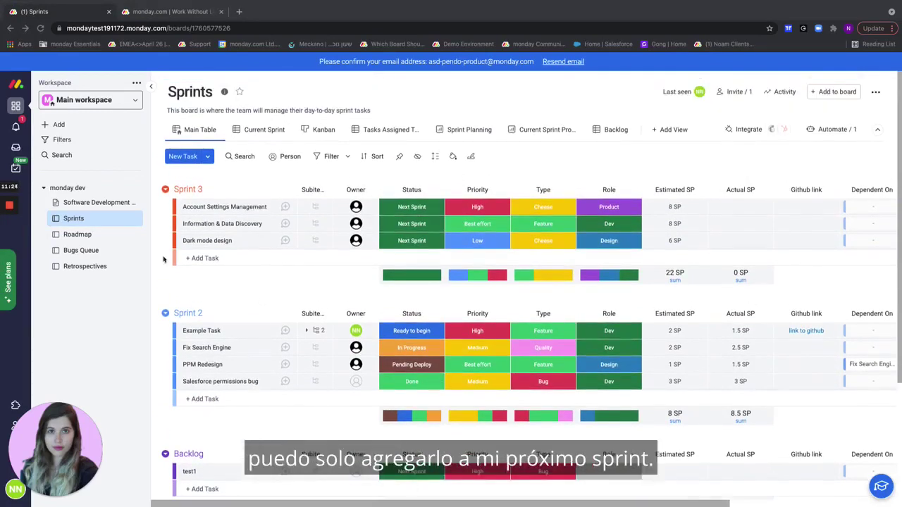
left_click(88, 250)
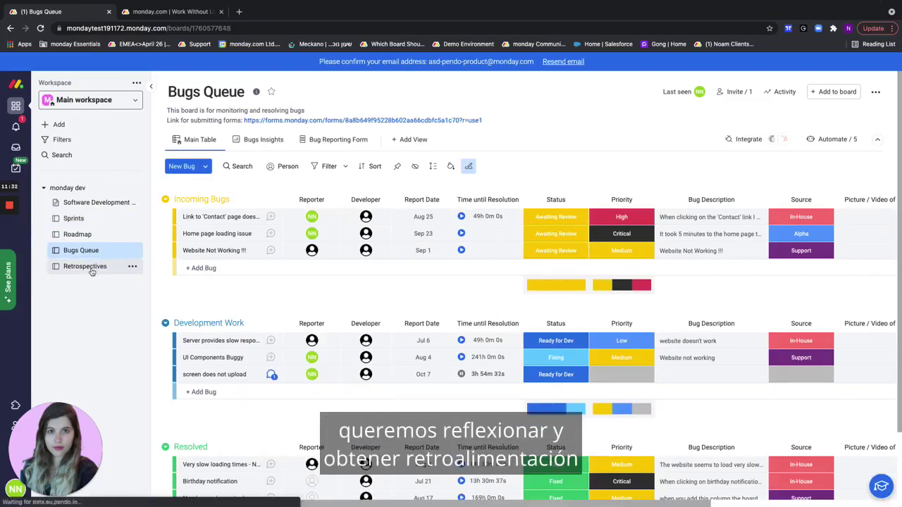
Step: On the Retrospectives board, start Sprint 2 feedback and view Code Reviews' Type options without changing them
left_click(85, 266)
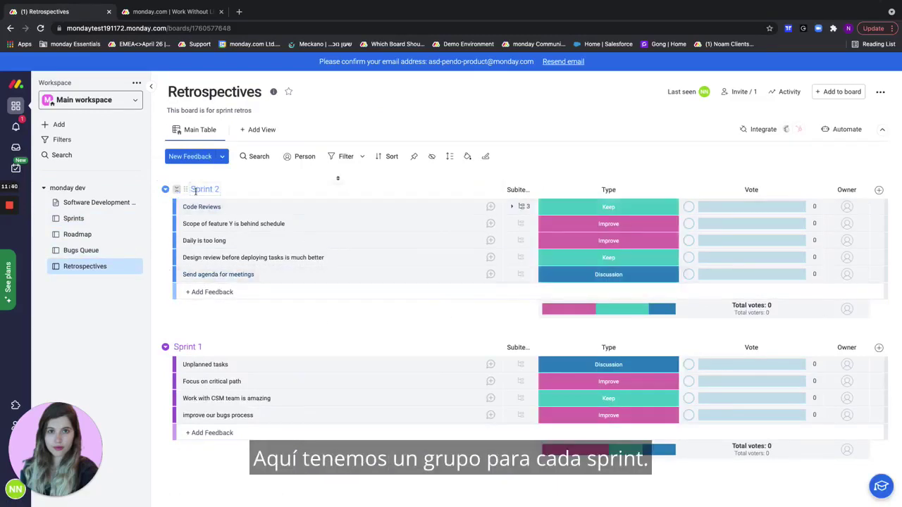
left_click(236, 293)
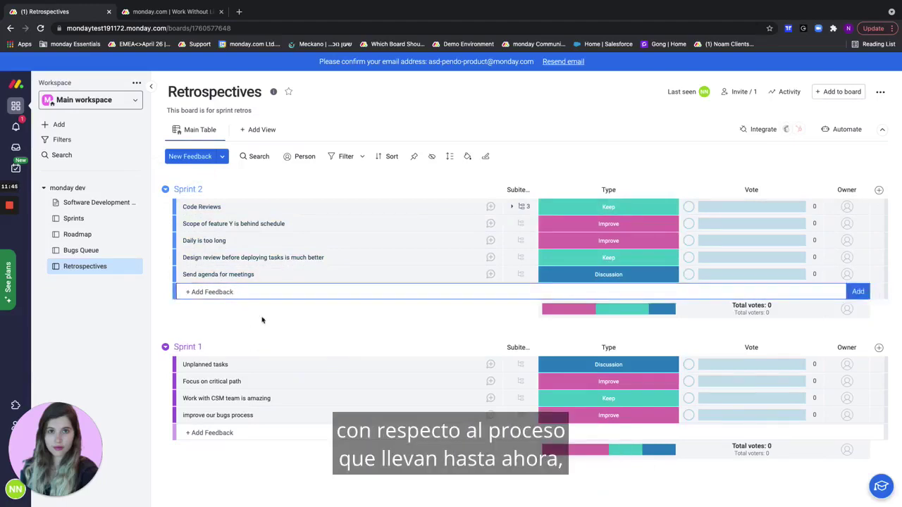
left_click(571, 208)
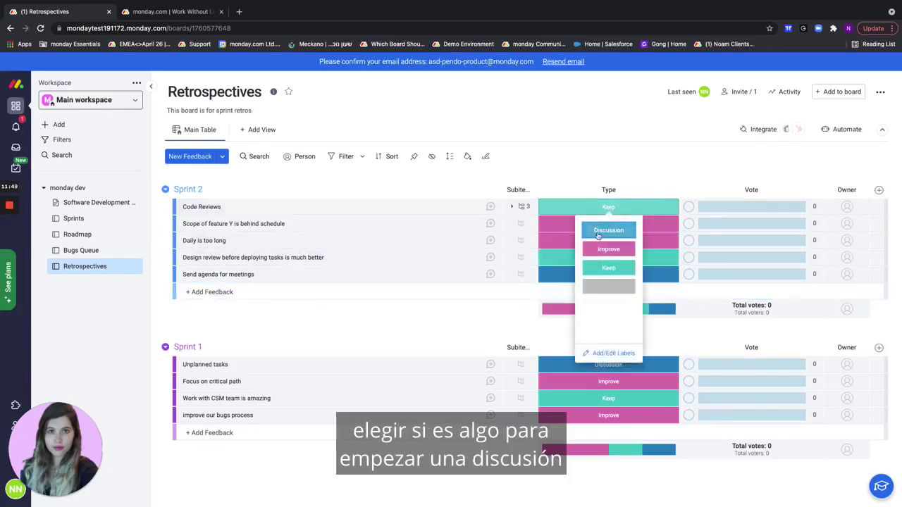
left_click(484, 319)
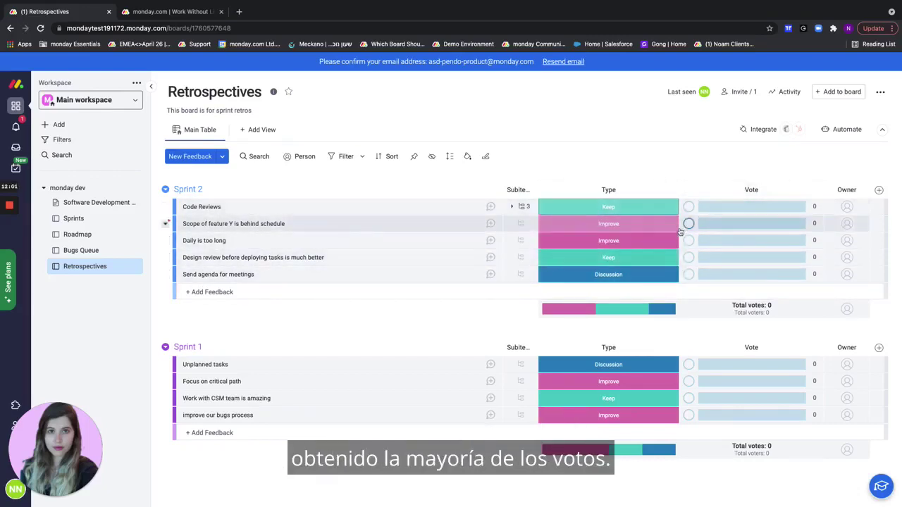
Step: Expand Code Reviews to reveal its subitems Action Item 1, 2 and 3
left_click(529, 206)
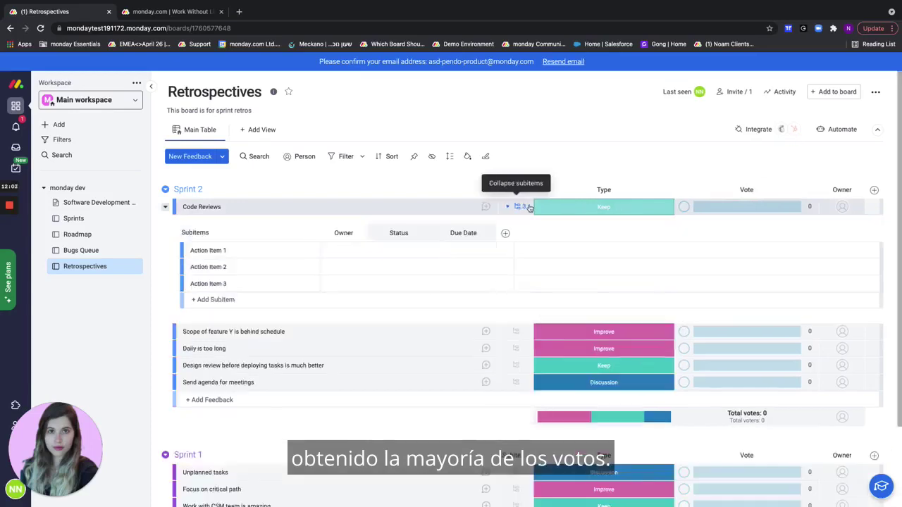